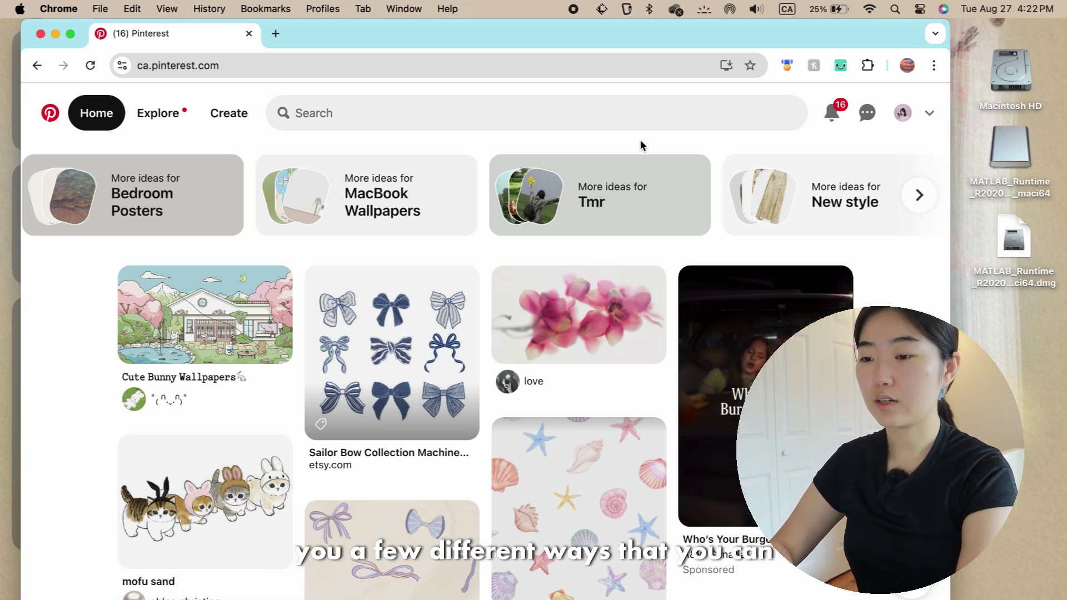
Open the Cute Bunny Wallpapers pin, view its illustration enlarged, then scroll to More to explore
scroll(261, 311, "down", 2)
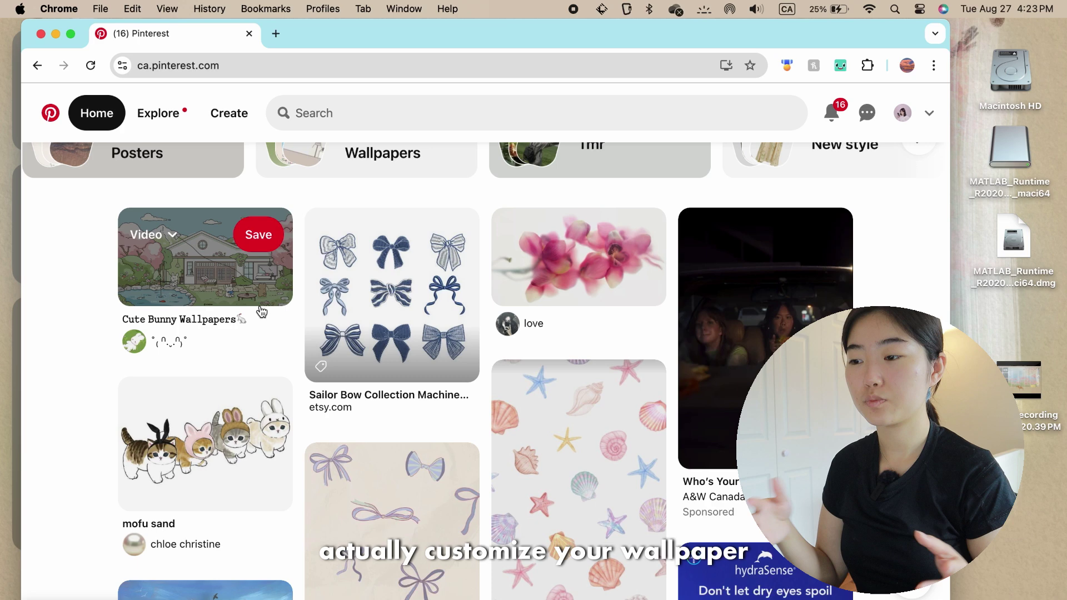
scroll(262, 312, "up", 1)
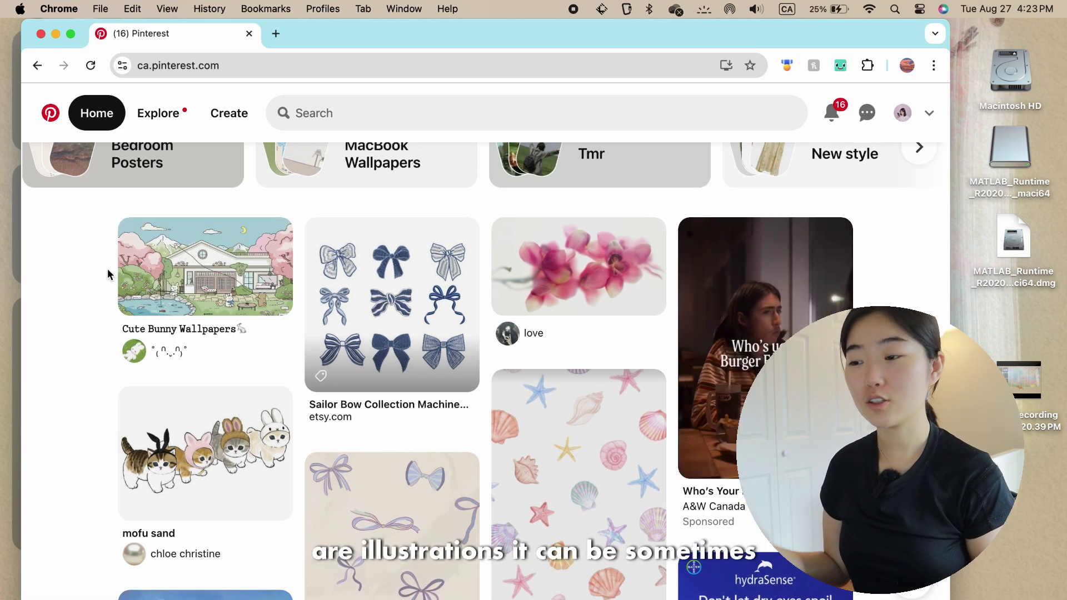
left_click(211, 281)
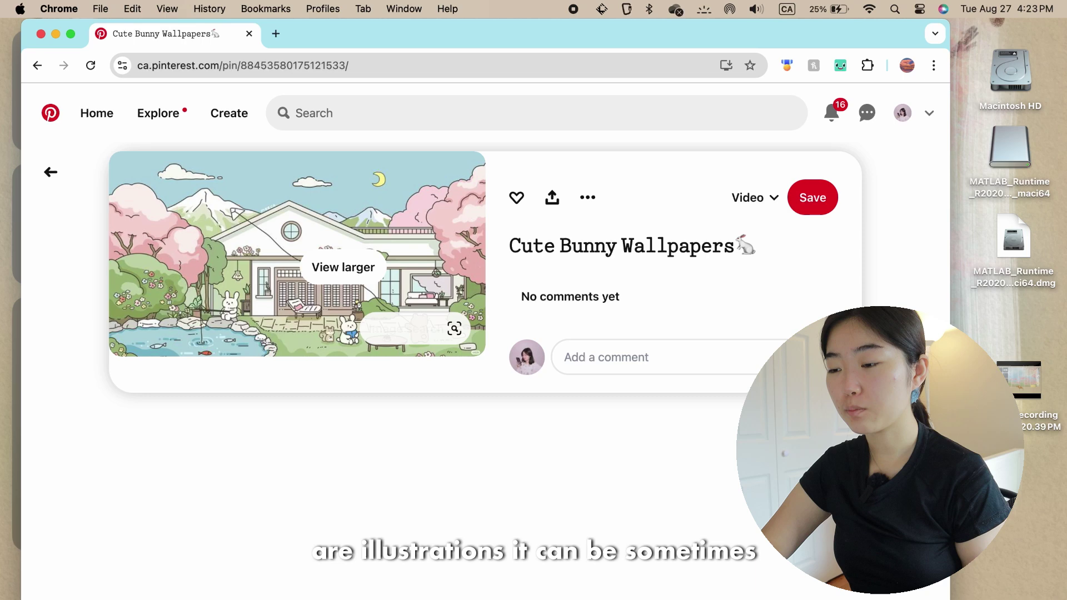
left_click(282, 312)
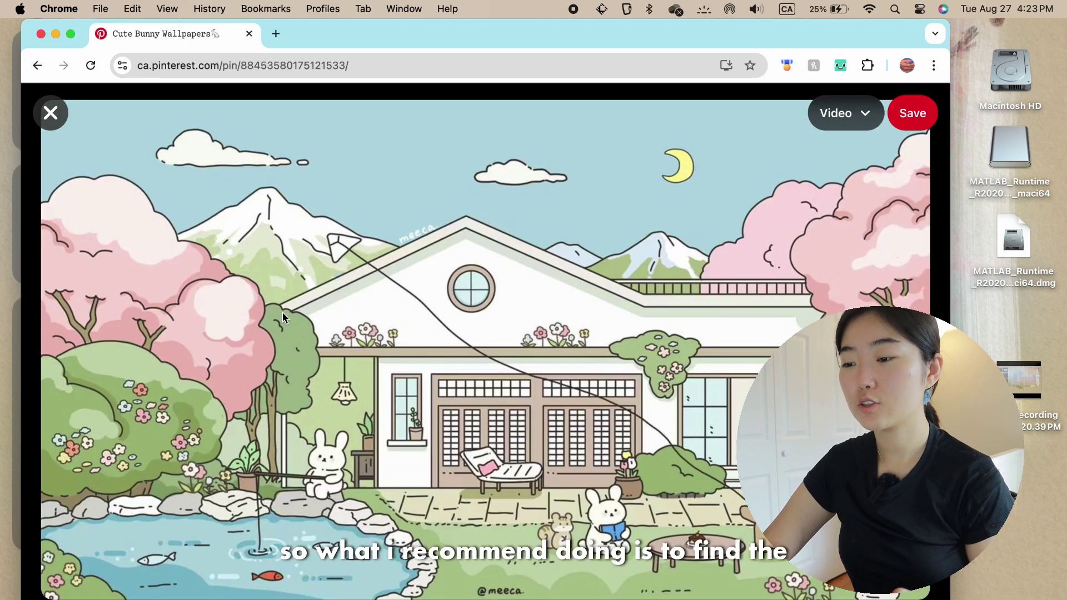
left_click(51, 113)
scroll(220, 283, "down", 5)
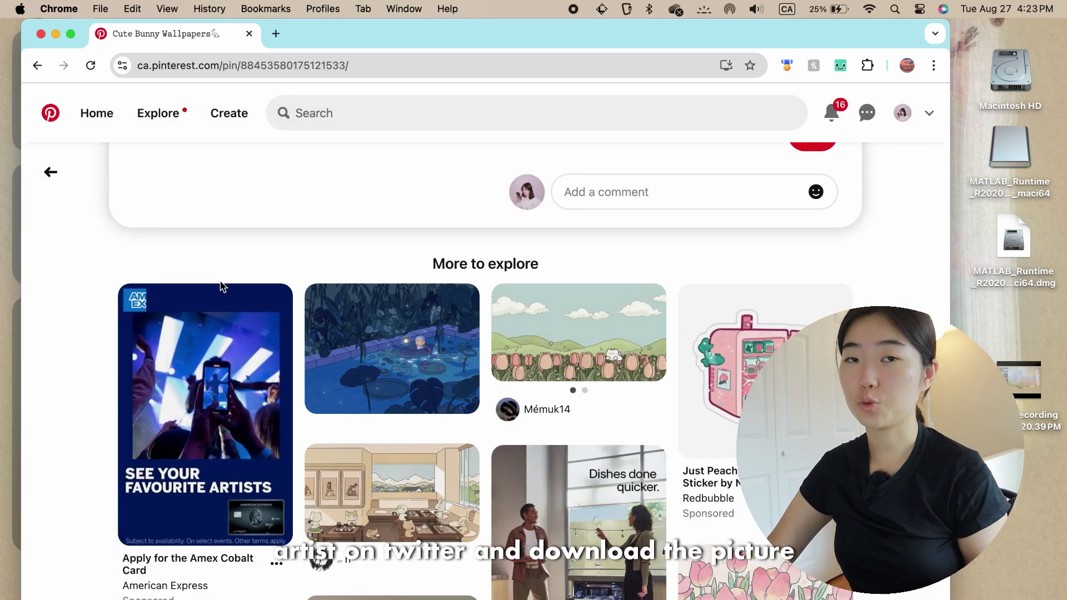
Open the pond pin from More to explore and bring up the desktop's wallpaper options
left_click(434, 389)
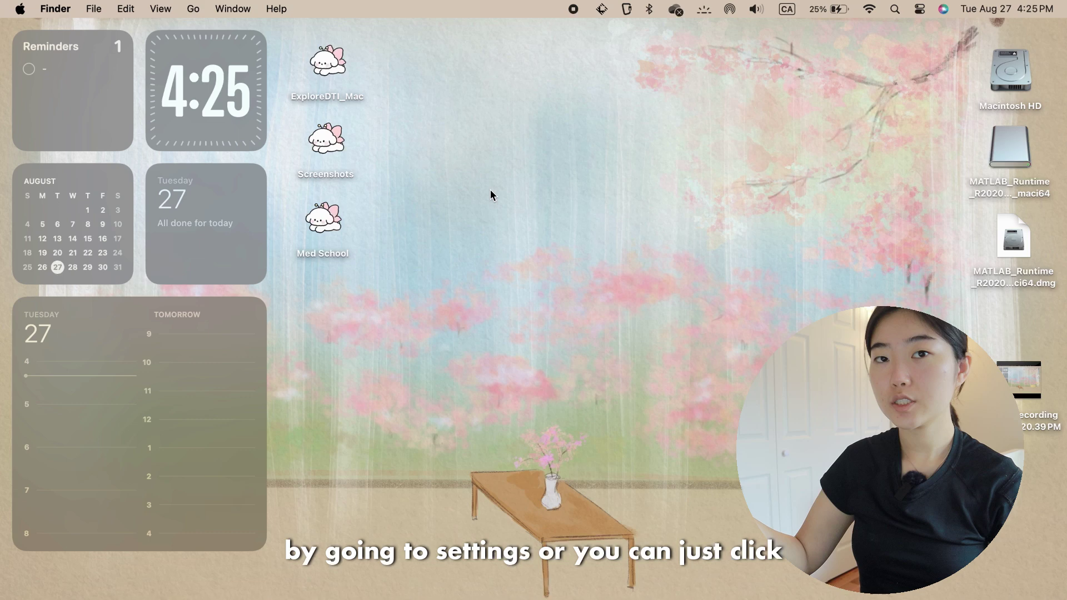
right_click(491, 193)
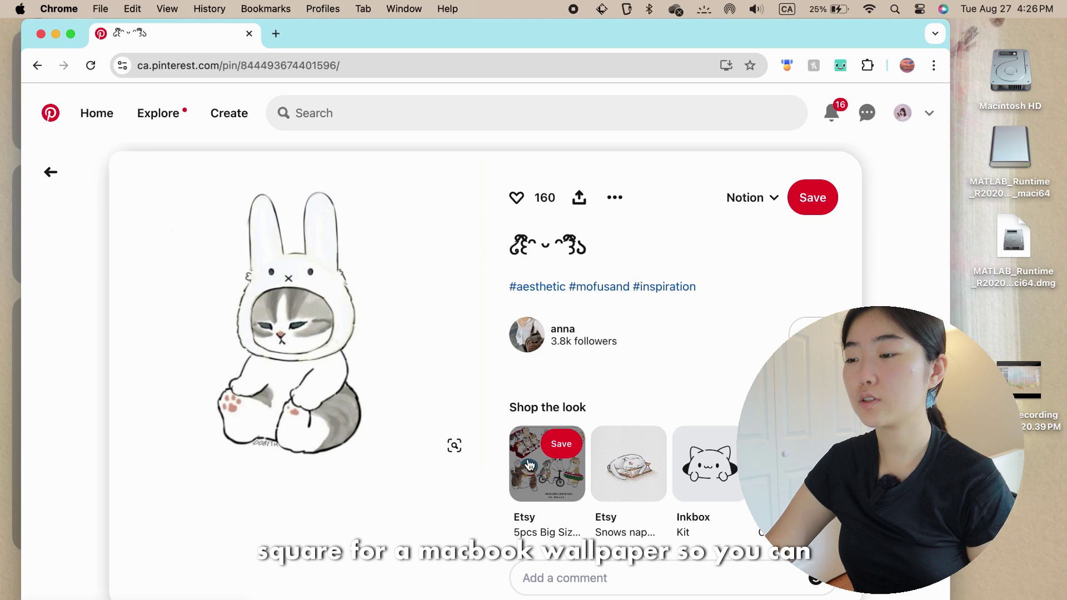
Download the bunny-hood cat image and set it as the wallpaper with Center fit
left_click(614, 198)
left_click(612, 245)
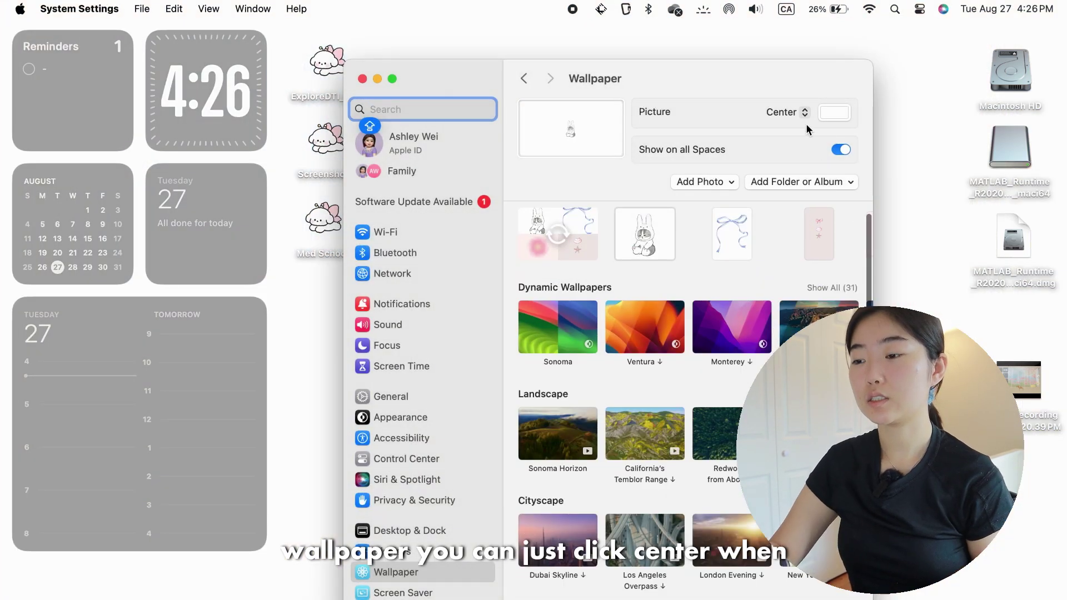
left_click(789, 113)
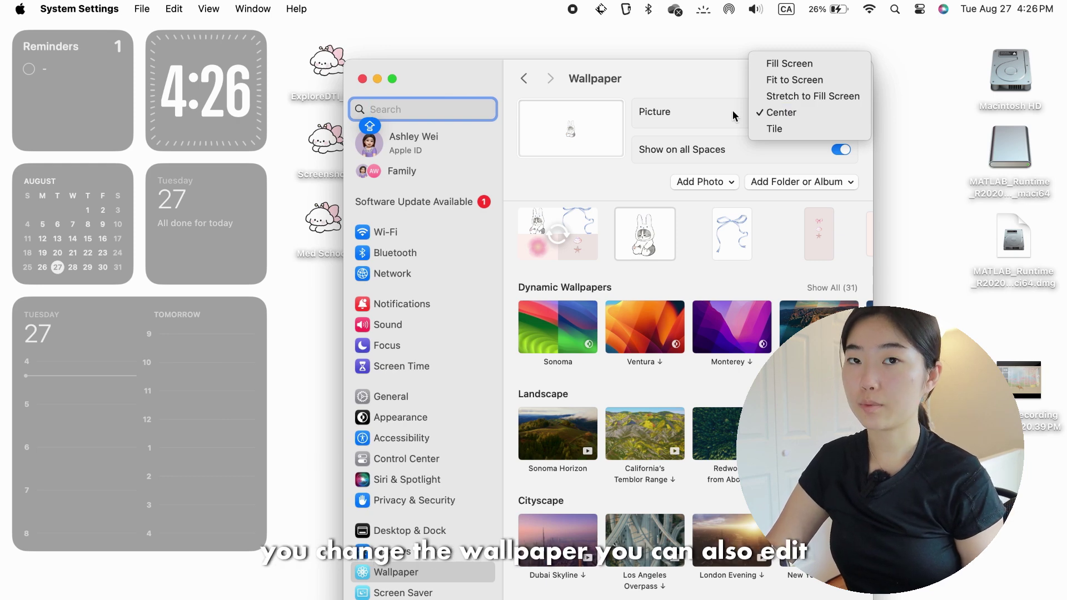
left_click(376, 80)
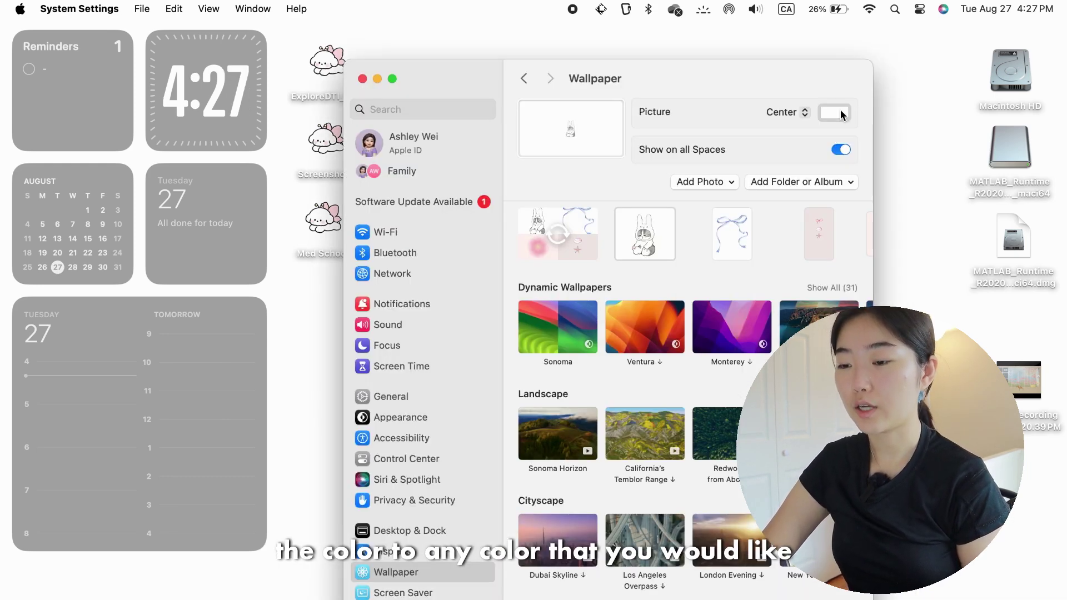
Fill the wallpaper background with Brown, then close the colour picker
left_click(834, 114)
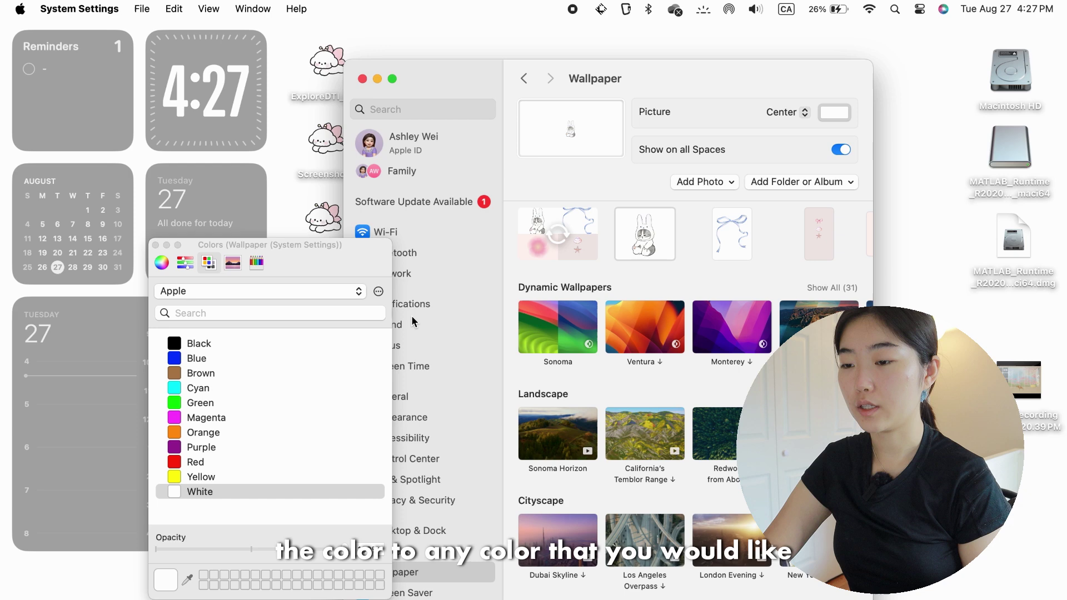
left_click(201, 373)
left_click(161, 262)
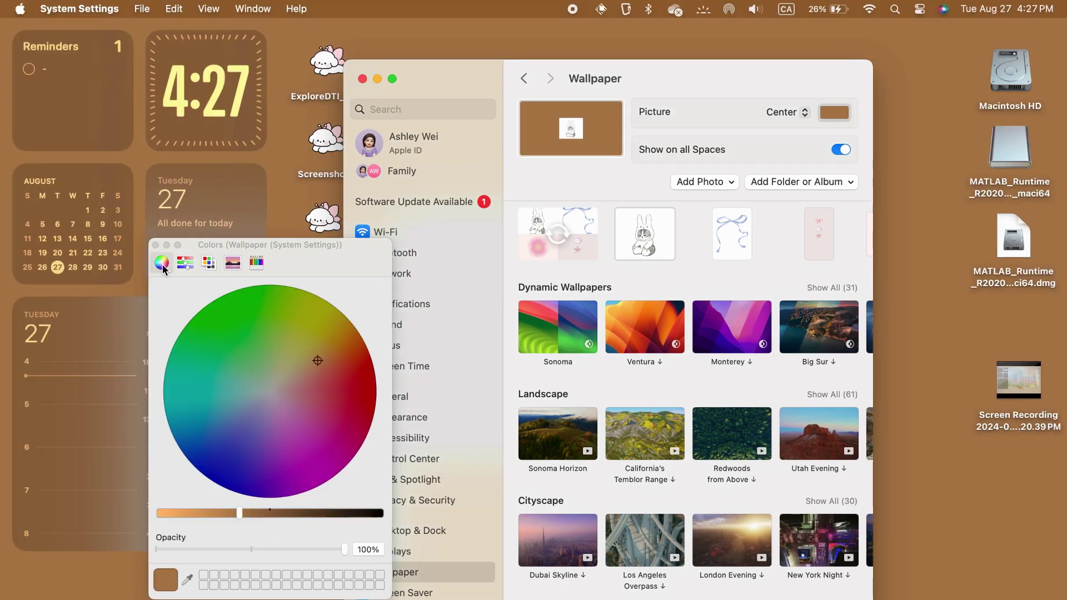
left_click(376, 89)
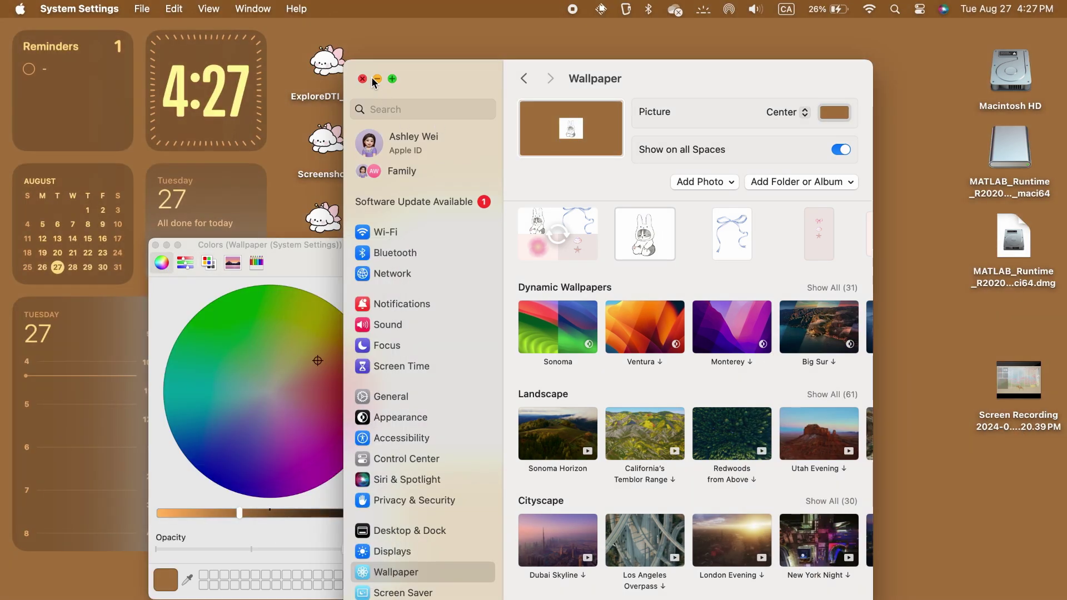
left_click(377, 79)
left_click(155, 245)
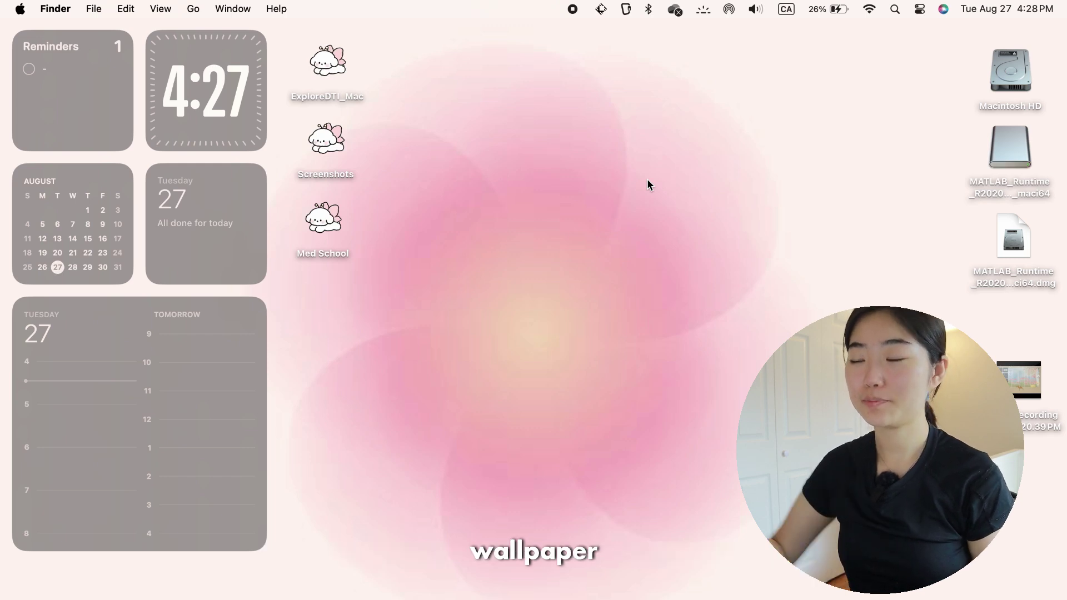
Right-click the pink gradient desktop to reach Change Wallpaper
right_click(647, 180)
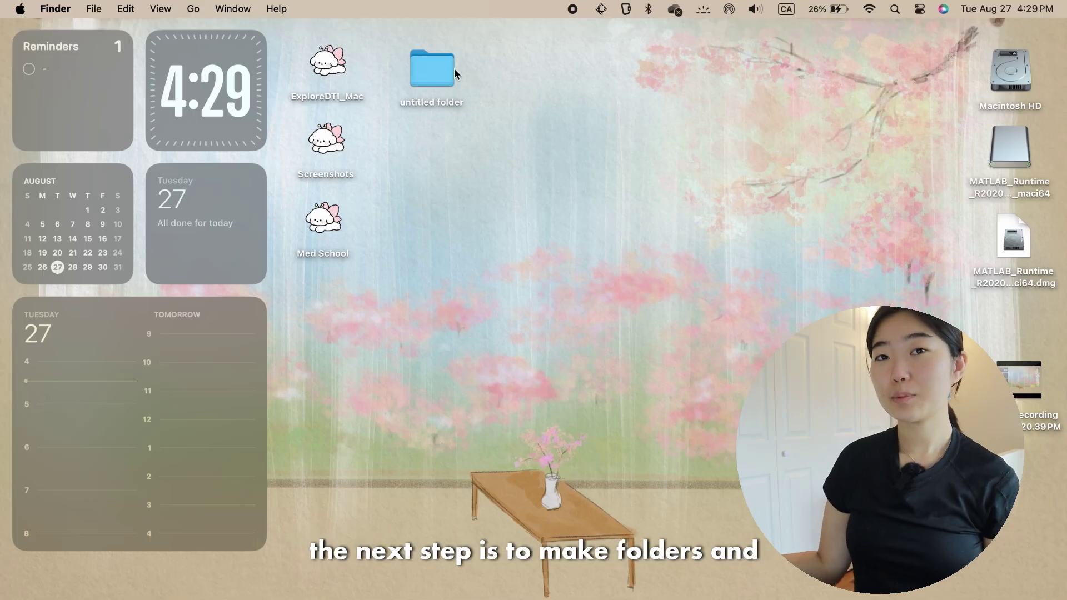
Open Get Info for the untitled folder and move its window to the right
right_click(452, 78)
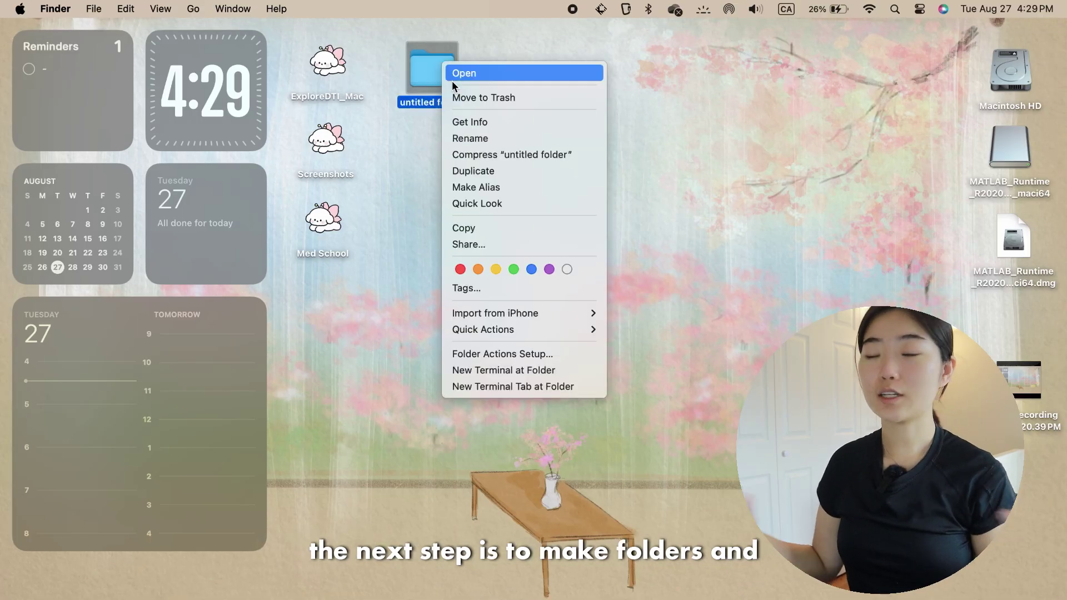
left_click(483, 123)
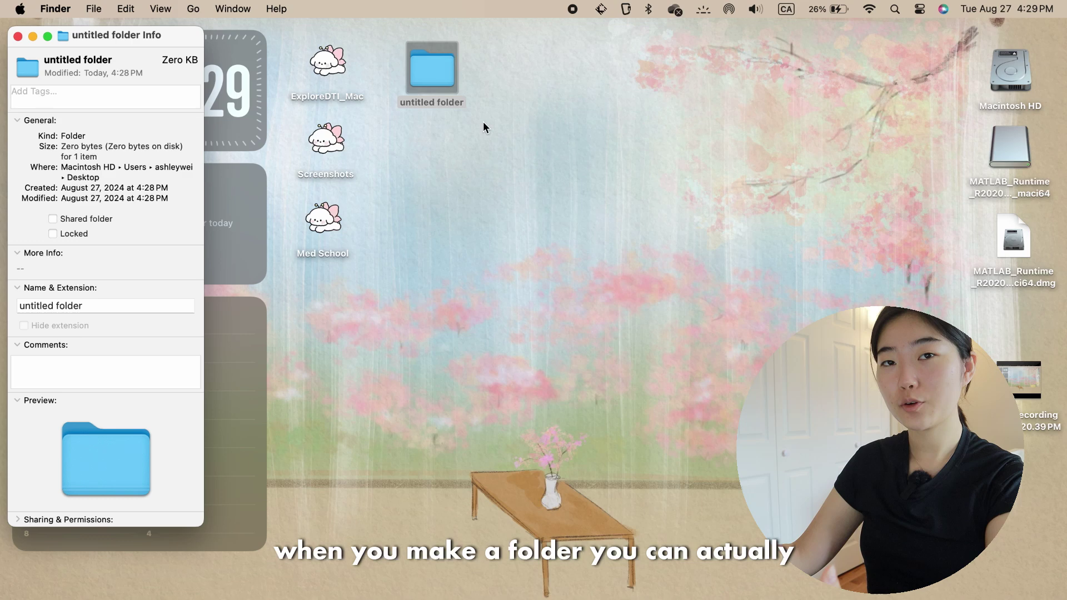
left_click_drag(105, 40, 679, 77)
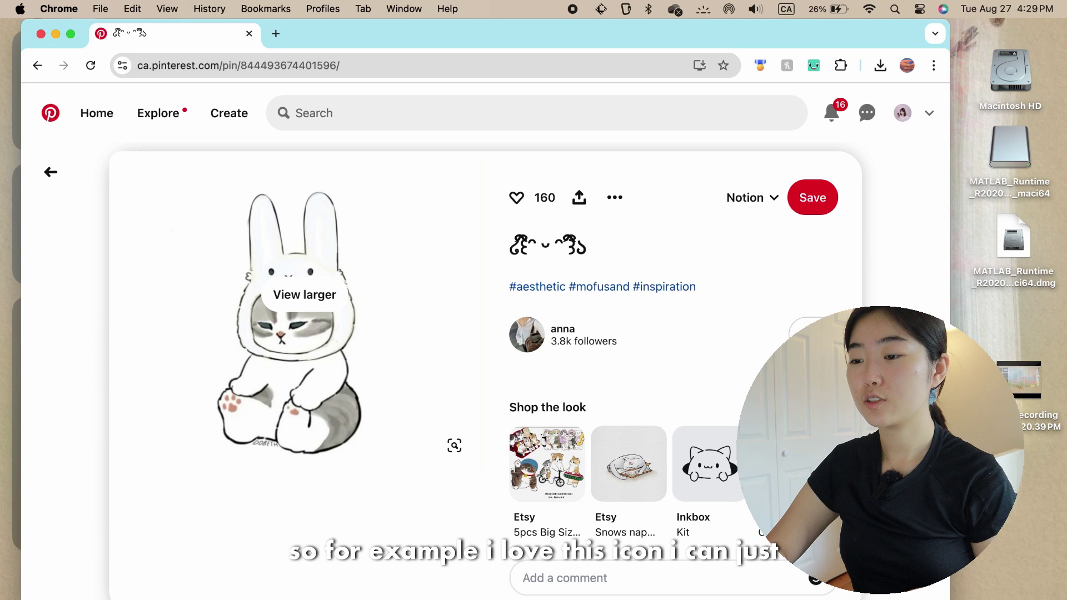
Copy the bunny-hood cat image from Chrome and paste it as the folder's icon
right_click(276, 282)
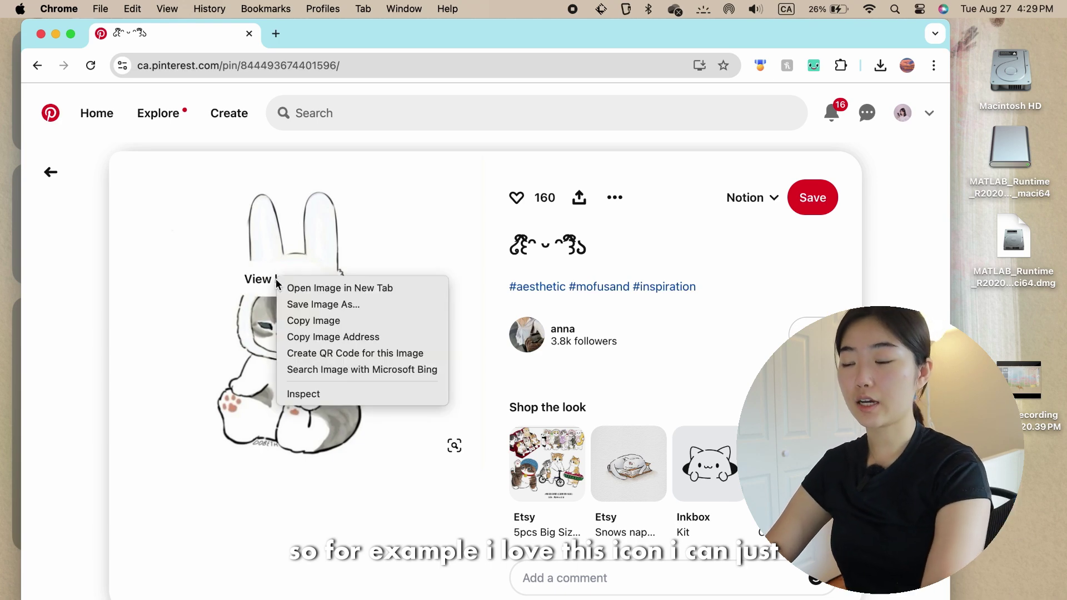
left_click(299, 321)
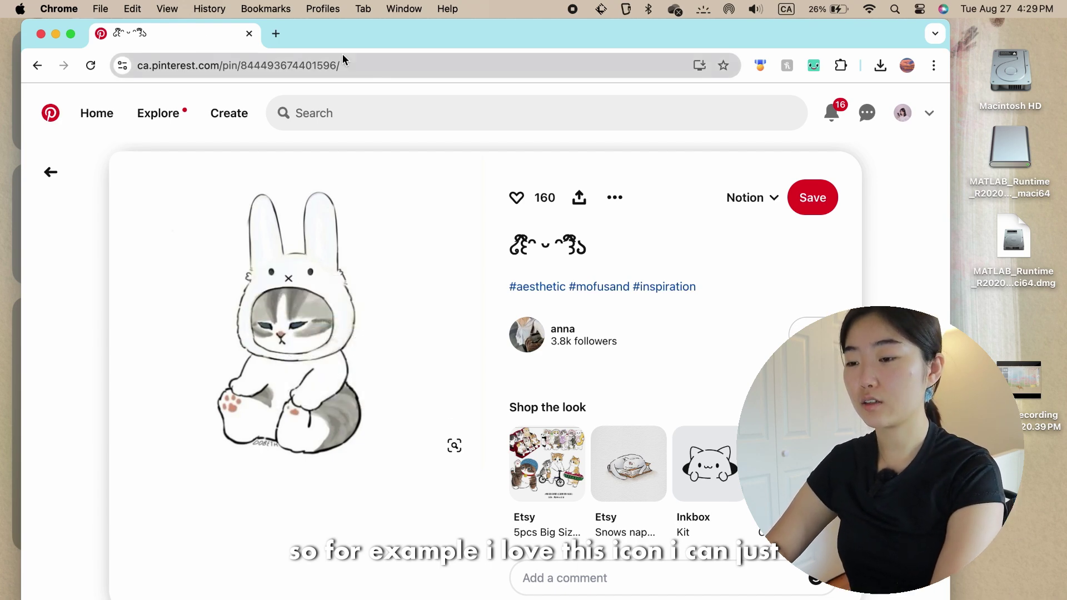
left_click(55, 34)
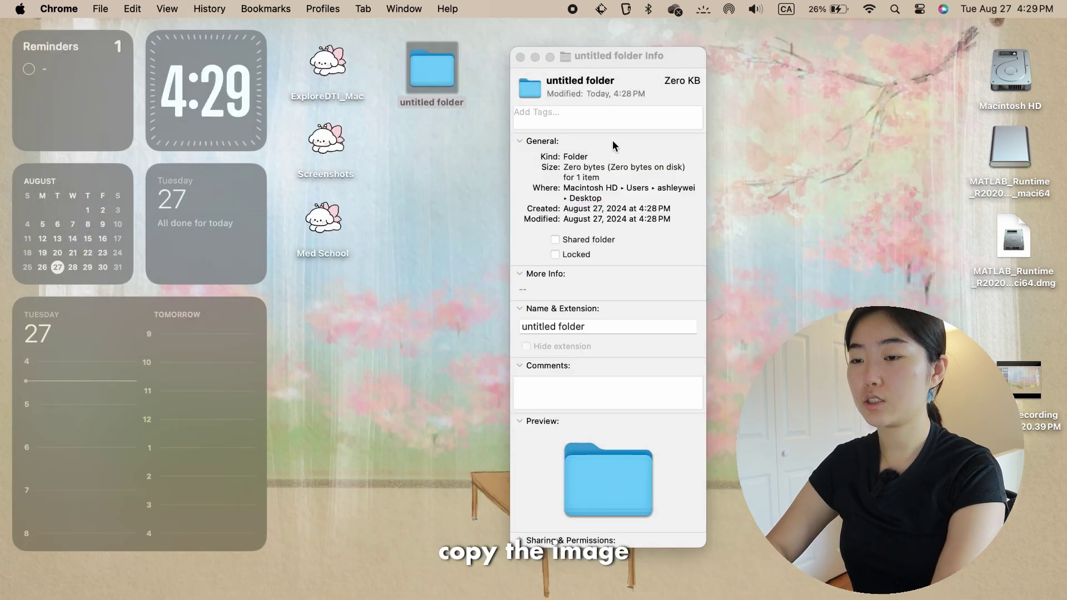
left_click(535, 85)
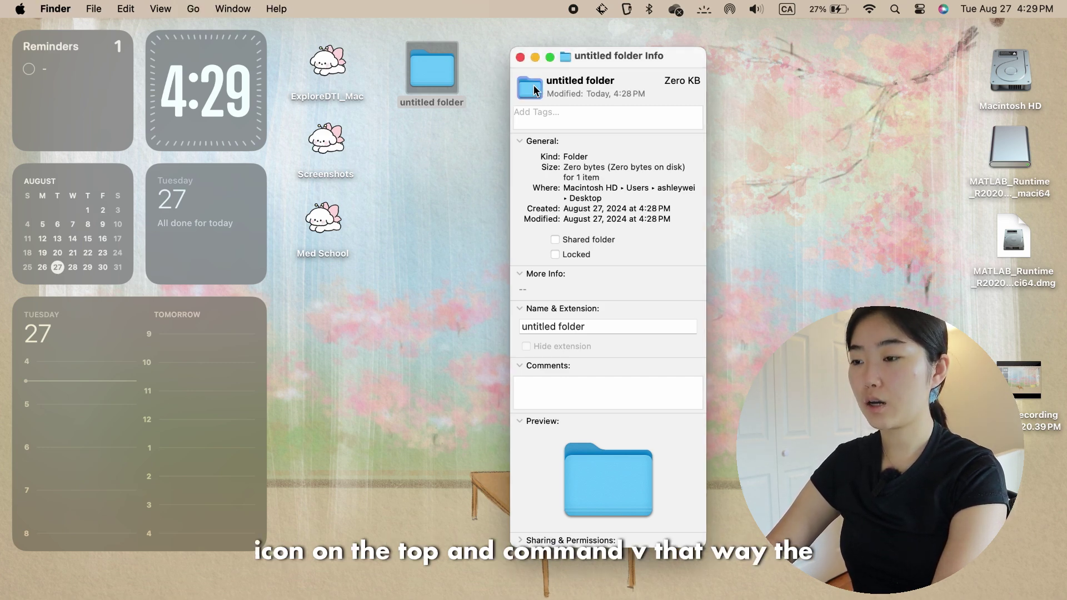
key("super+v")
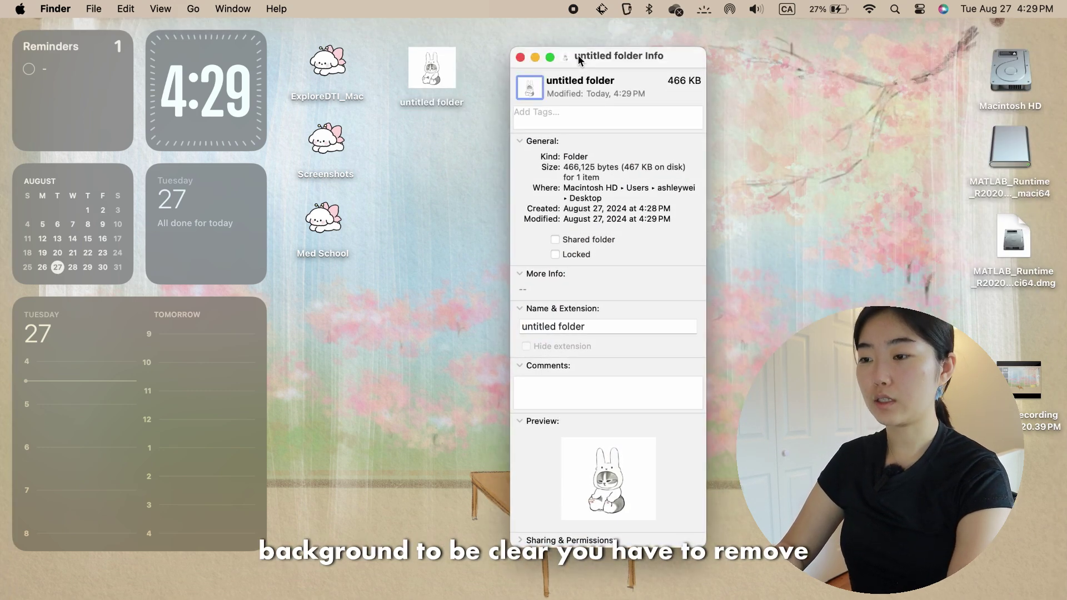
left_click_drag(578, 55, 660, 55)
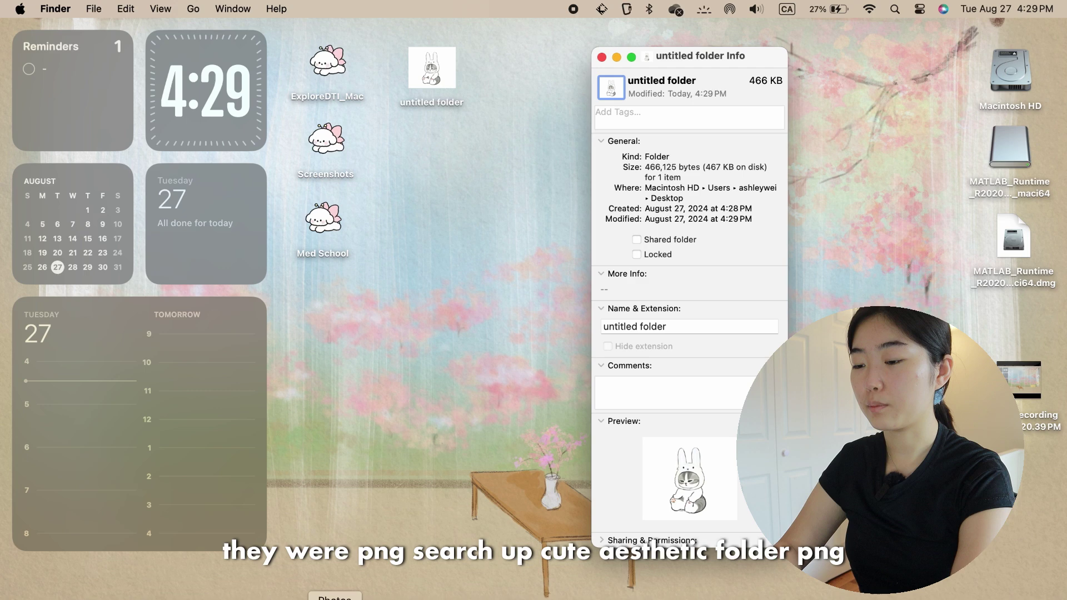
Show Bing image results for cute aesthetic folder PNGs and open the first pink folder image
left_click(402, 597)
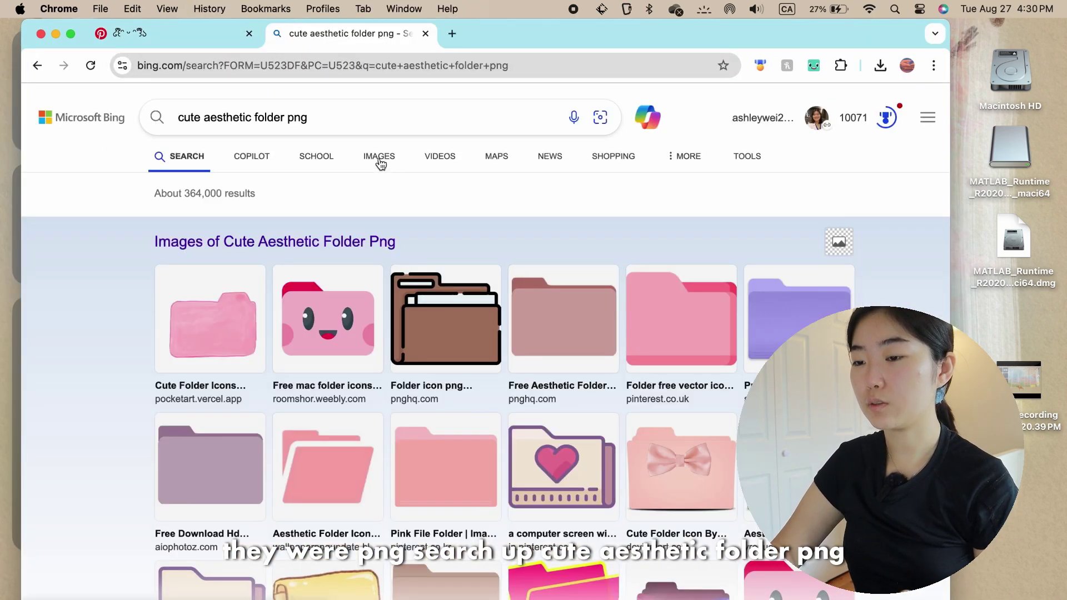
left_click(379, 159)
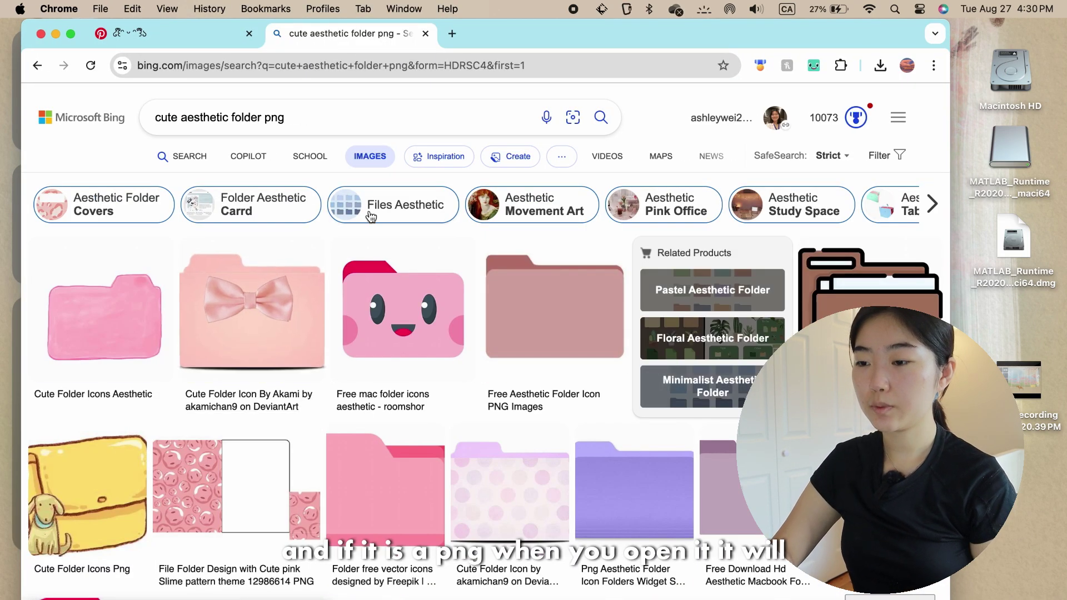
scroll(156, 250, "down", 1)
left_click(123, 288)
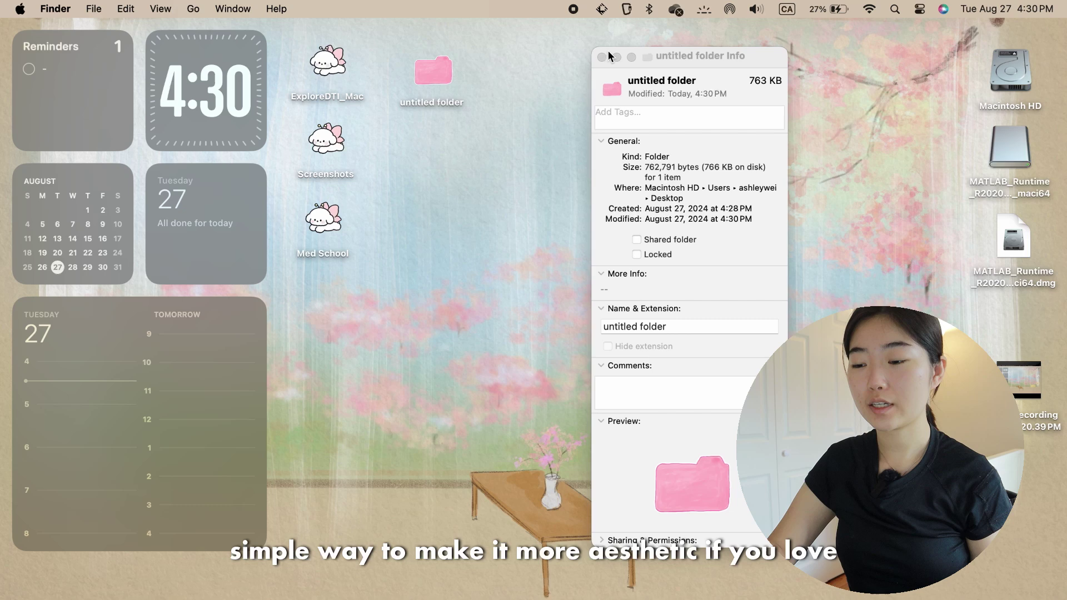
Close the folder's Get Info window and start renaming the untitled folder
left_click(616, 57)
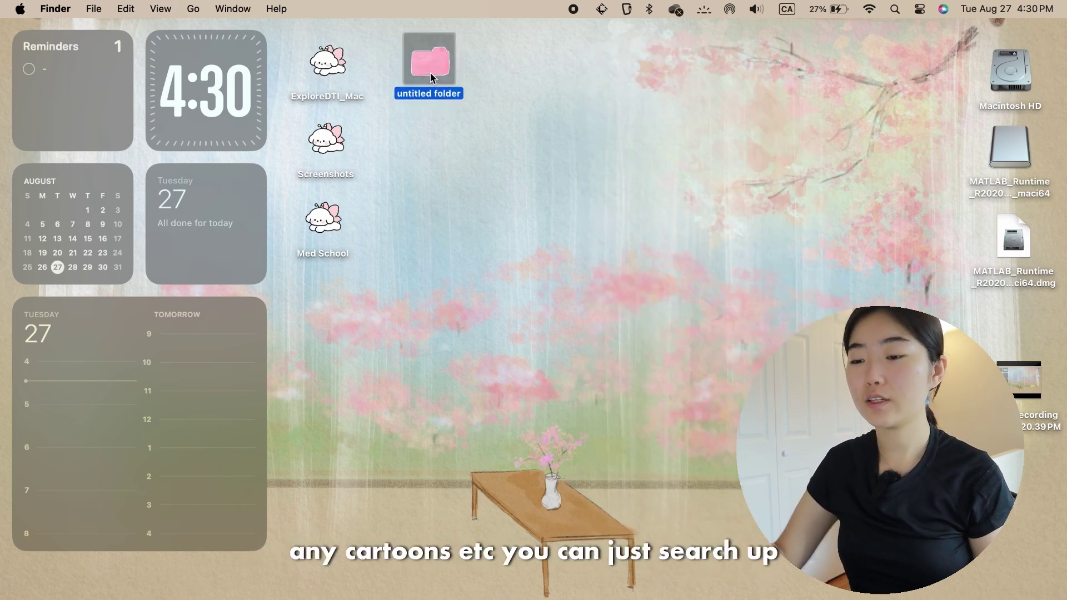
right_click(430, 64)
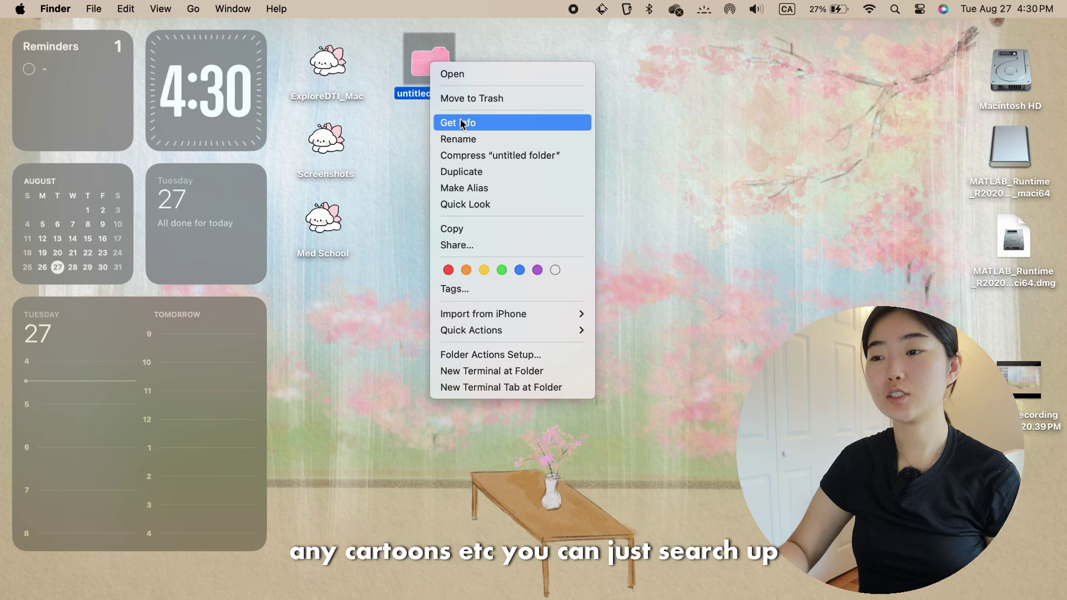
left_click(461, 143)
type("F")
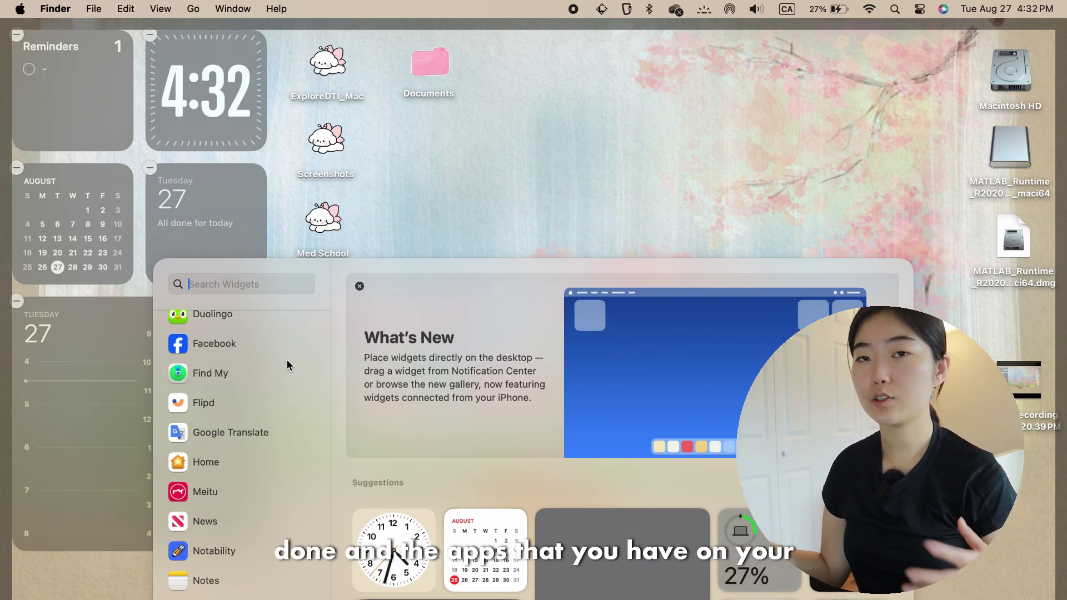
Scroll the widget gallery to Duolingo, view its widgets, then close the gallery
scroll(287, 359, "up", 2)
scroll(287, 359, "up", 3)
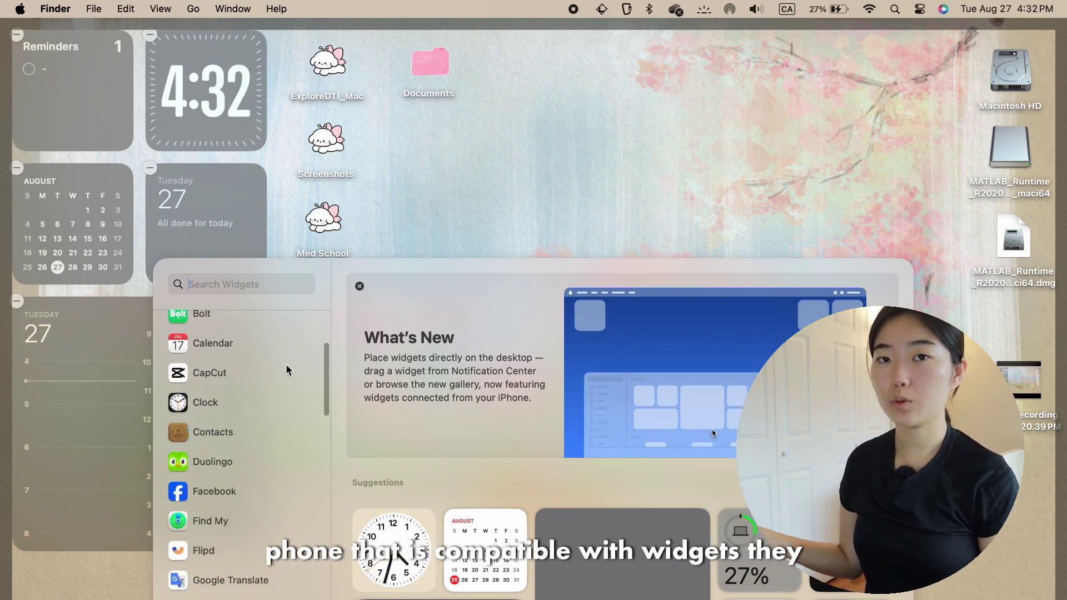
left_click(254, 462)
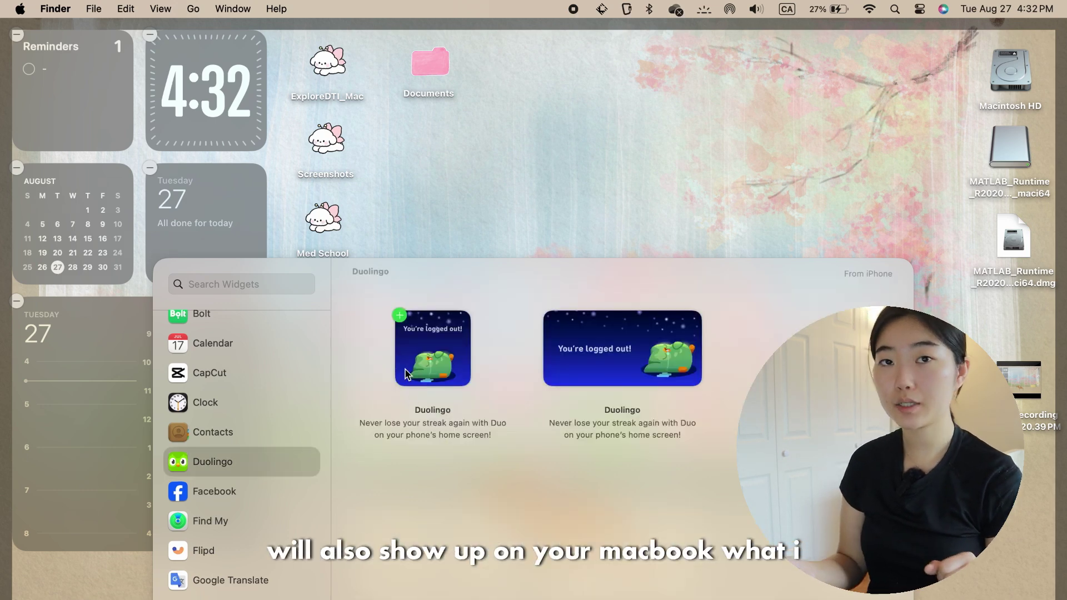
left_click(56, 74)
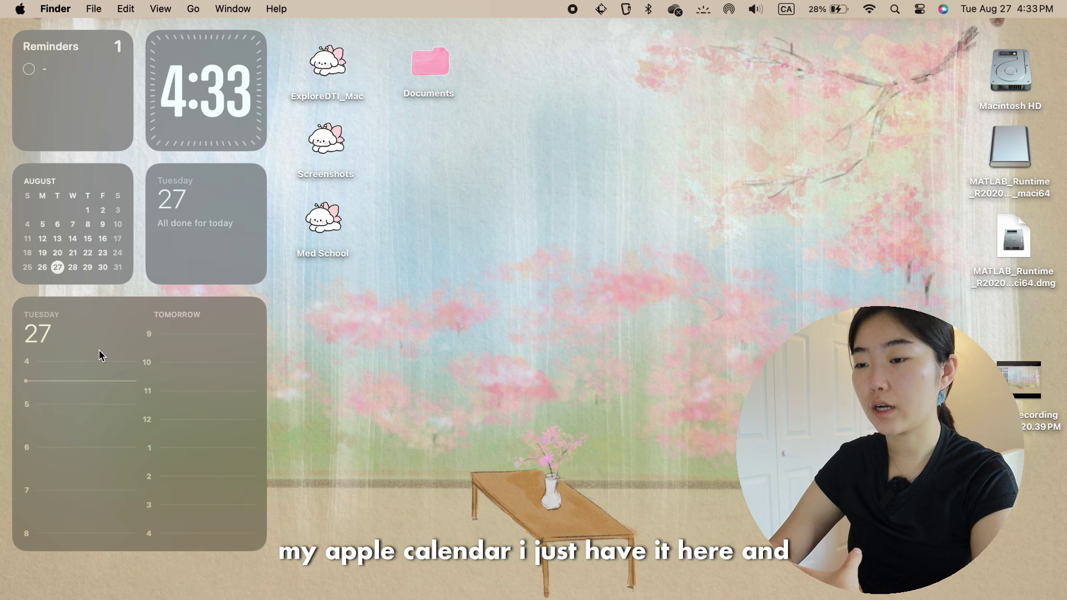
Change the Widget style in Desktop & Dock to Full-color
right_click(103, 399)
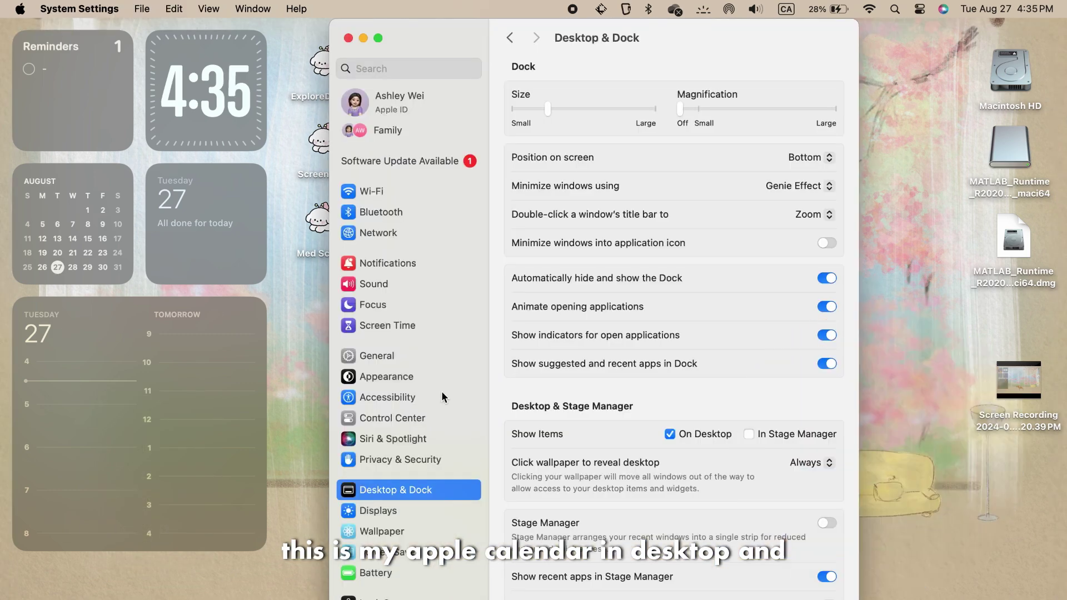
scroll(502, 361, "down", 3)
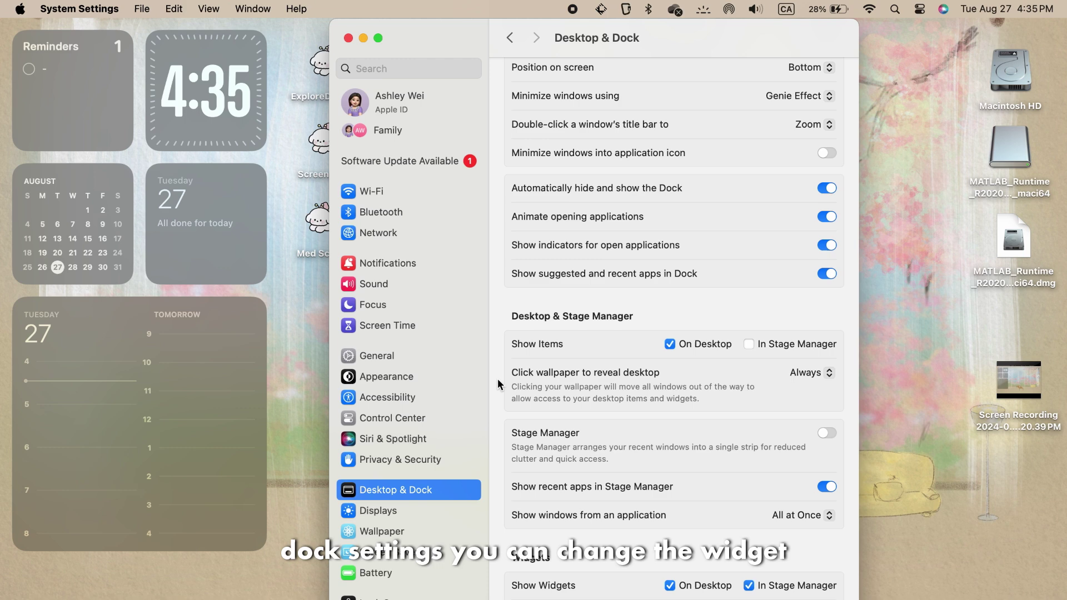
scroll(803, 464, "down", 4)
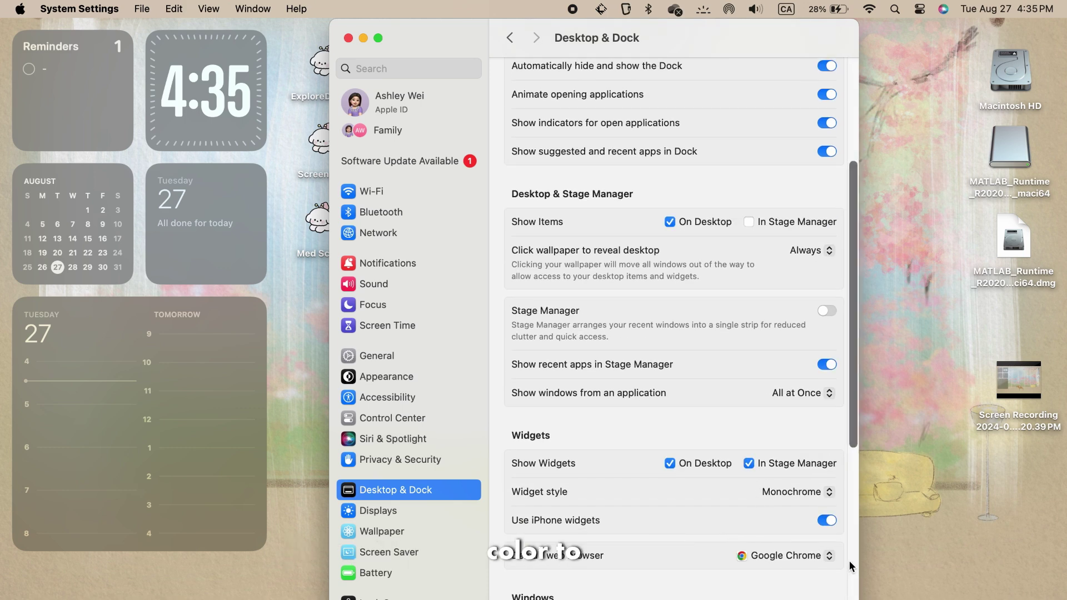
left_click(805, 492)
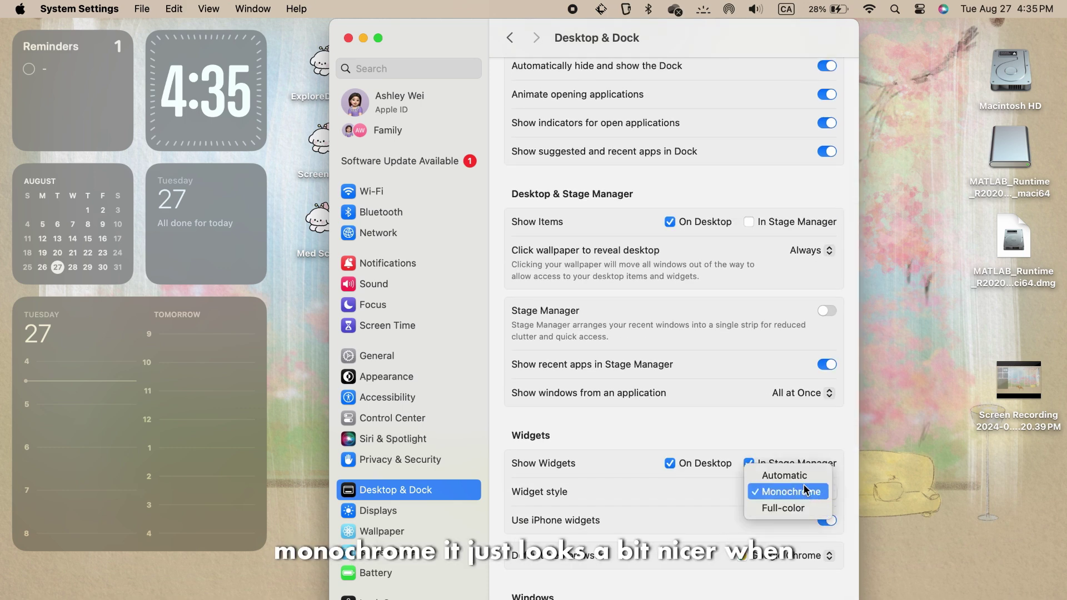
left_click(800, 503)
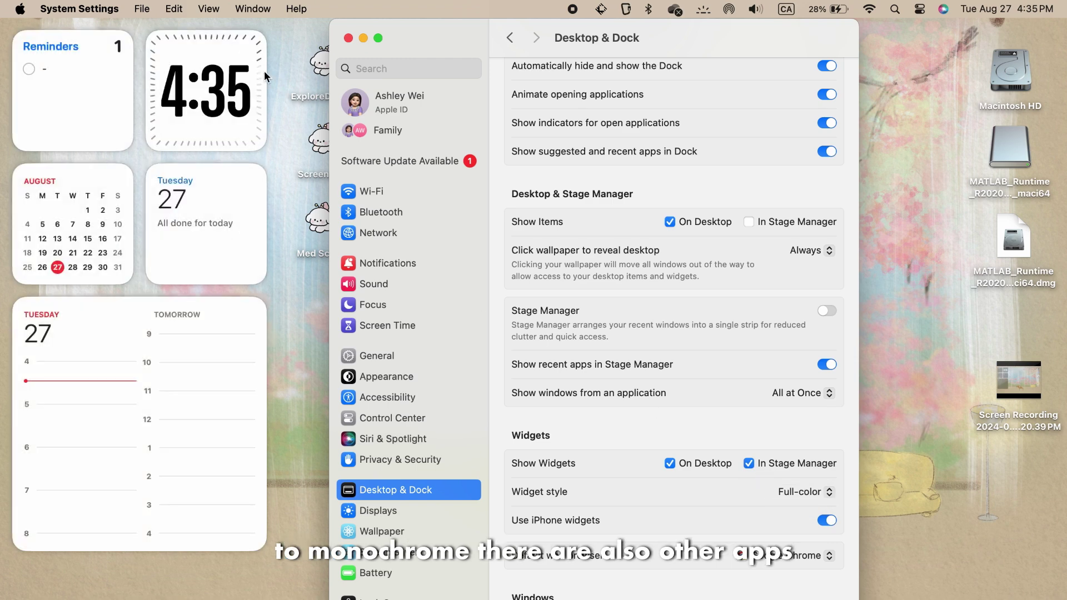
Minimize System Settings to check the widgets, restore it, then minimize it again
left_click(363, 37)
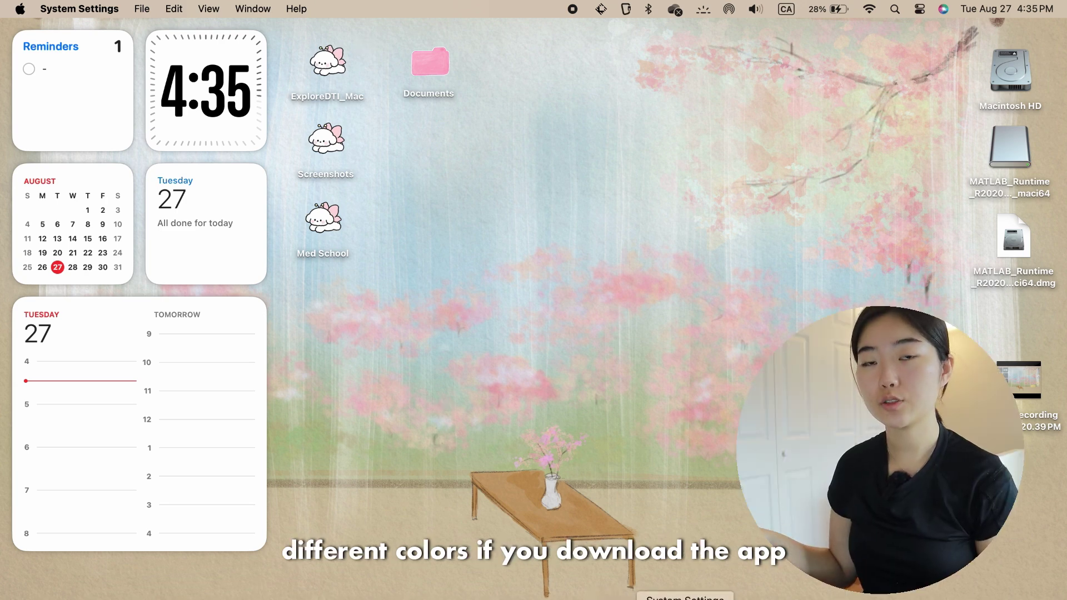
left_click(685, 598)
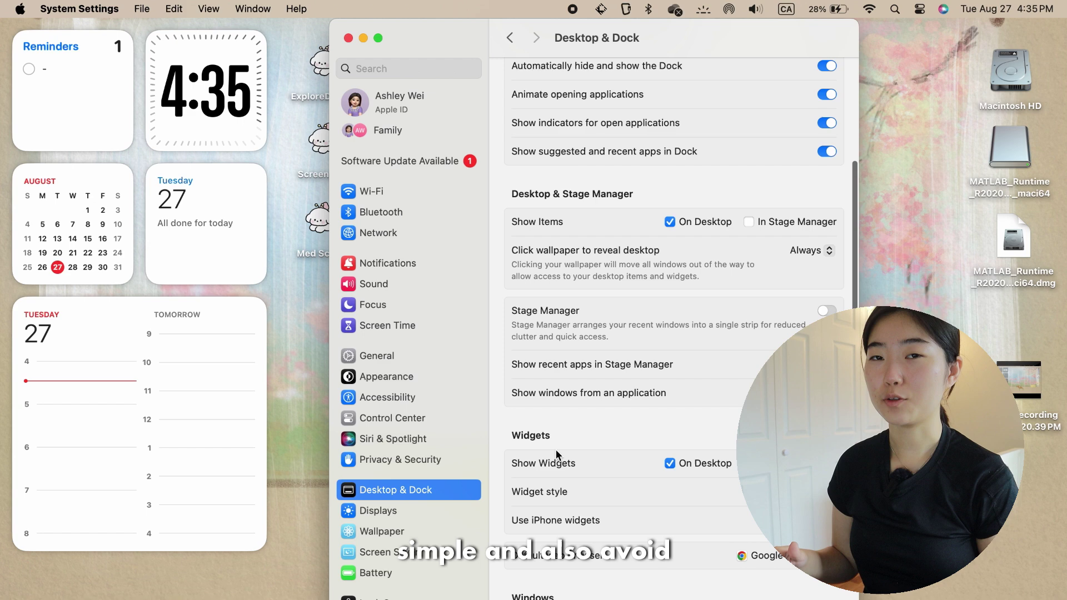
scroll(556, 449, "up", 2)
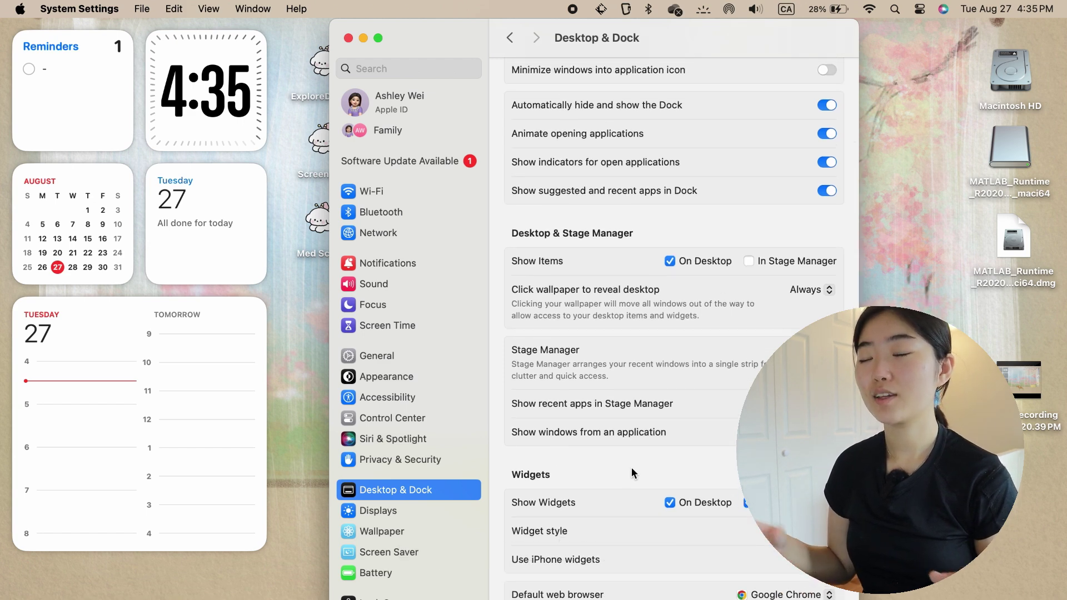
scroll(631, 468, "down", 2)
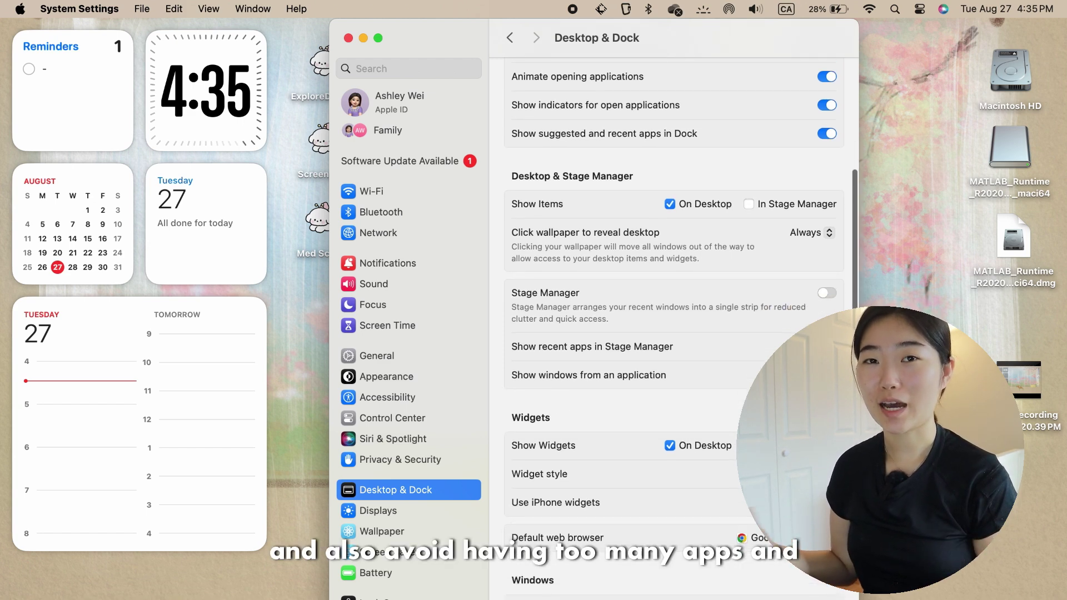
left_click(364, 38)
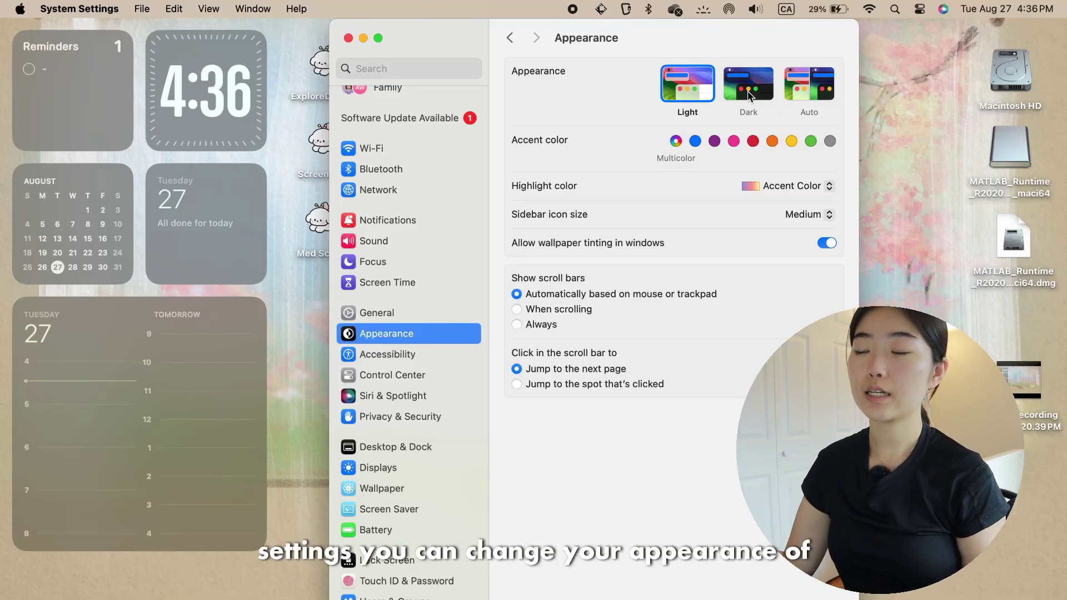
Set the appearance to Light after trying Auto, and choose the Pink accent colour
left_click(789, 90)
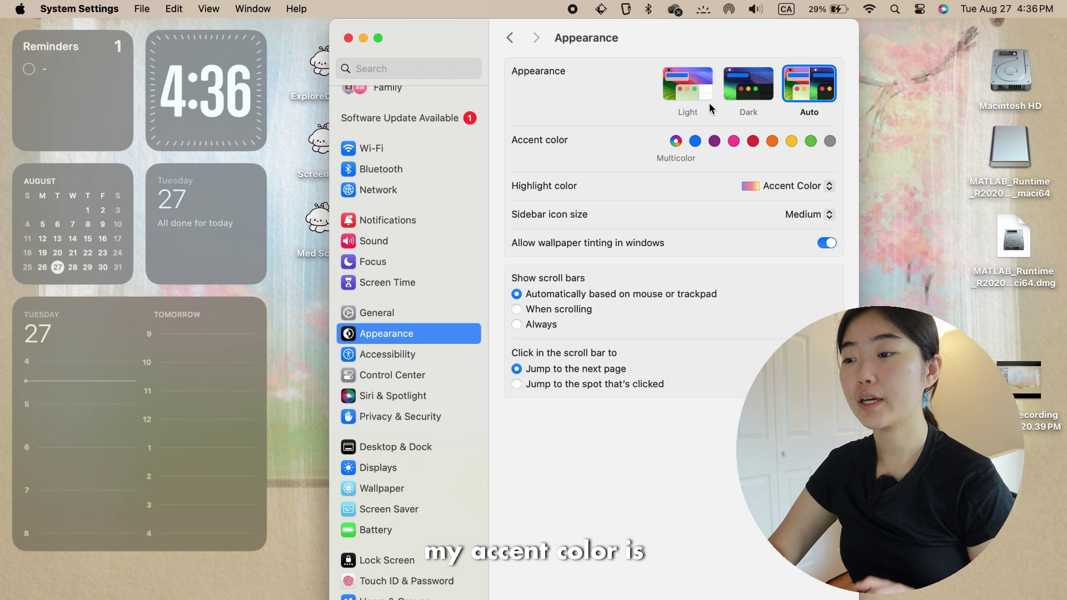
left_click(678, 83)
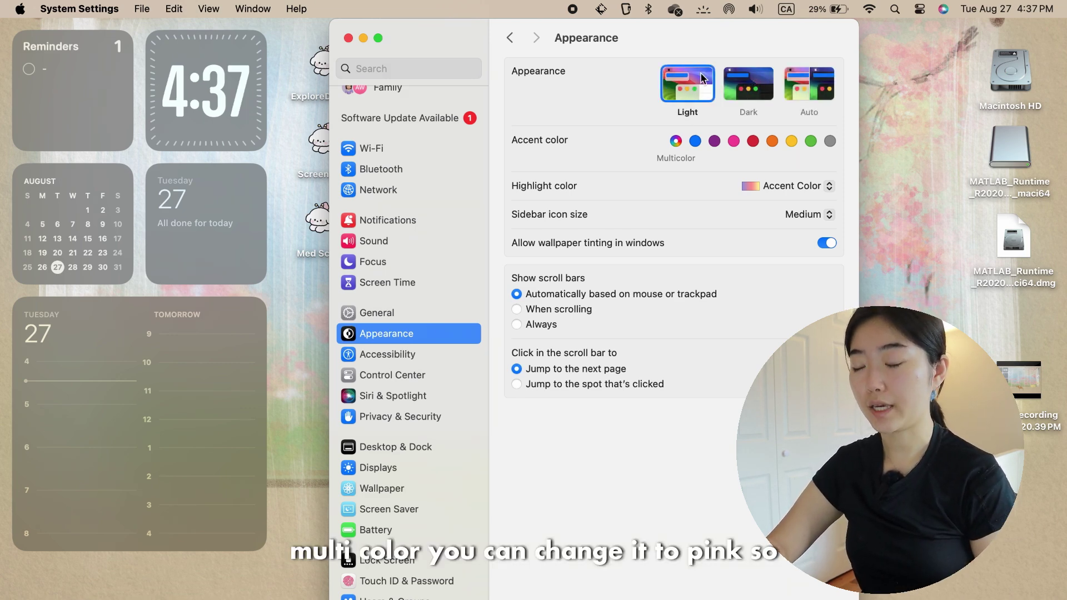
left_click(733, 140)
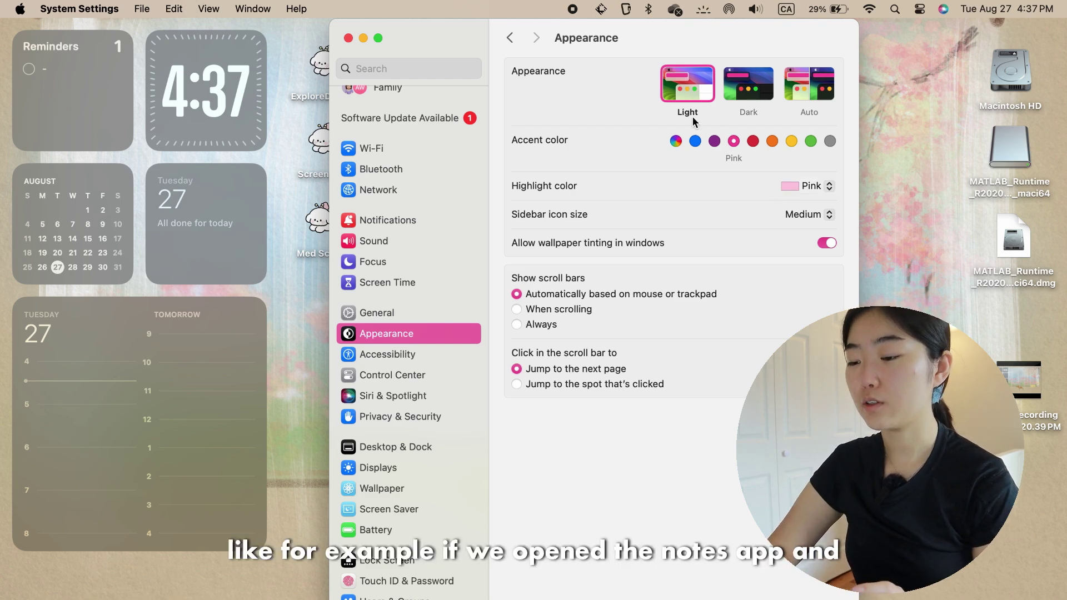
type("o")
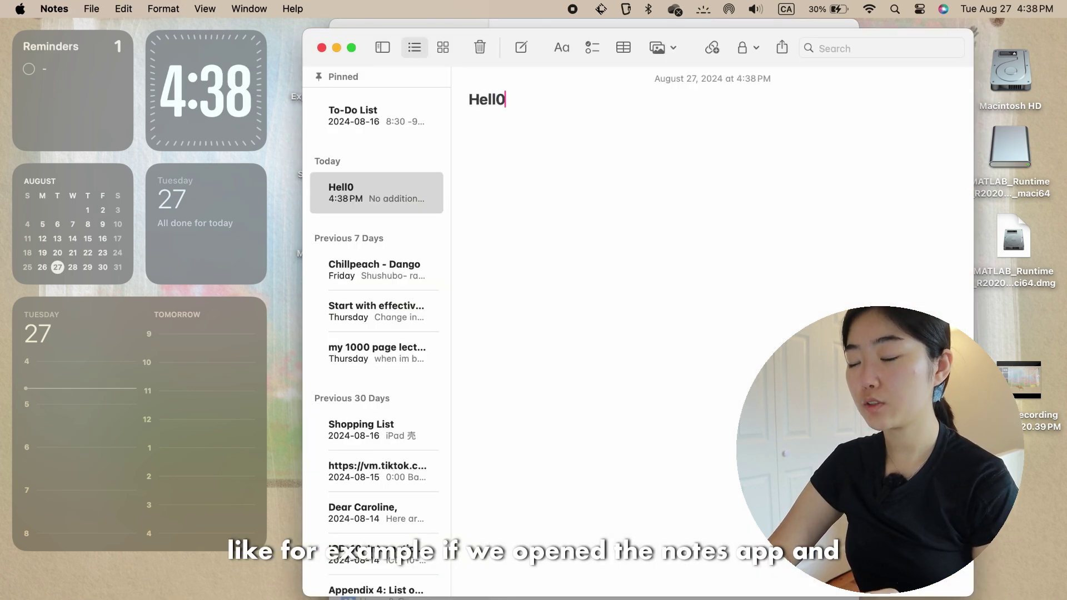
key("BackSpace")
type("o")
key("Return")
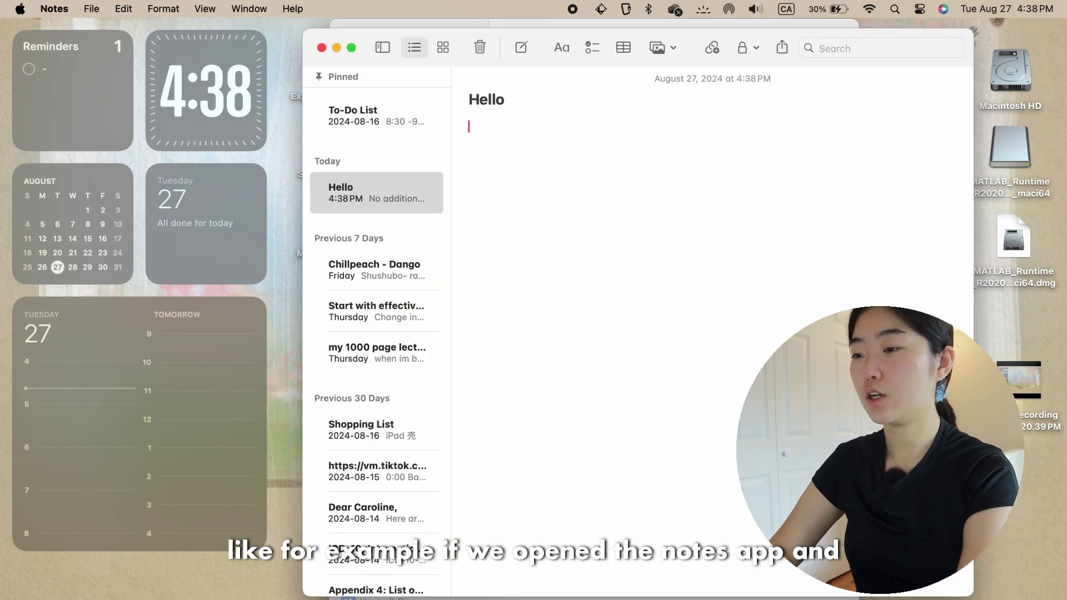
type("www.yo")
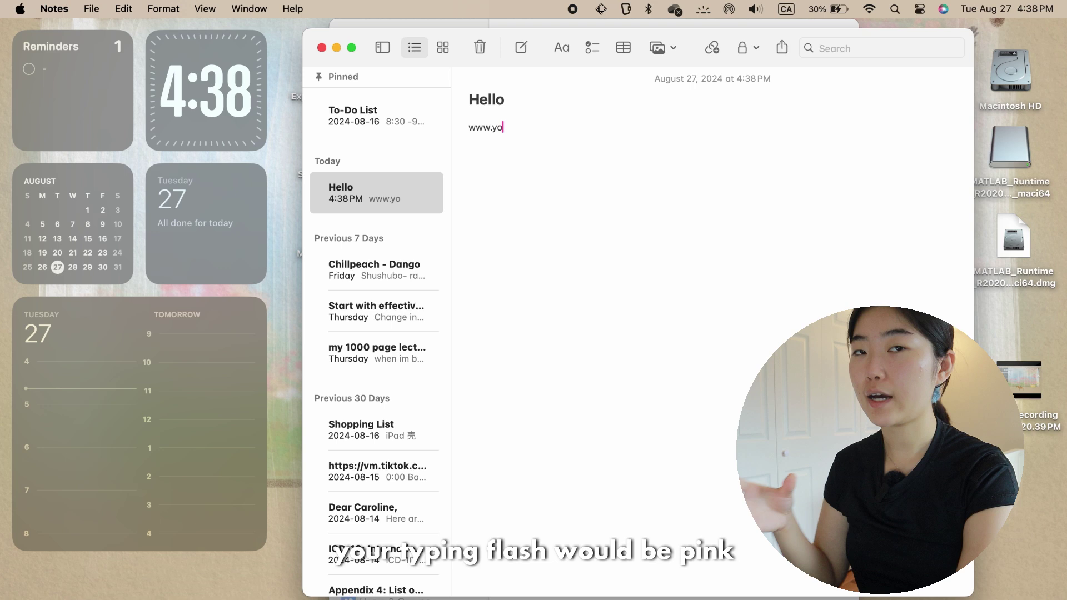
type("utube.com")
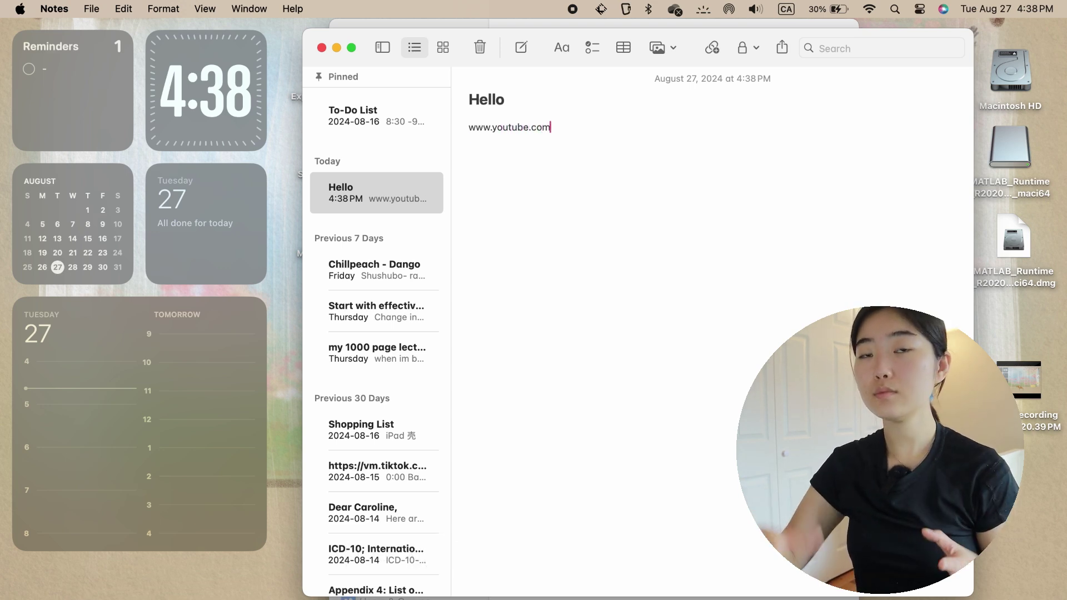
key("Return")
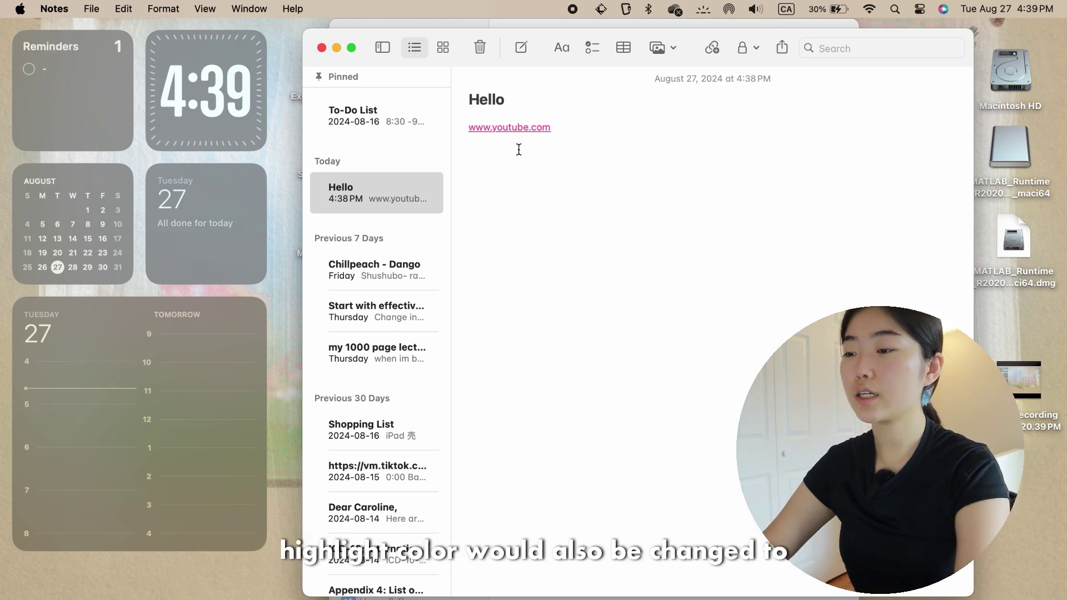
left_click_drag(505, 100, 465, 100)
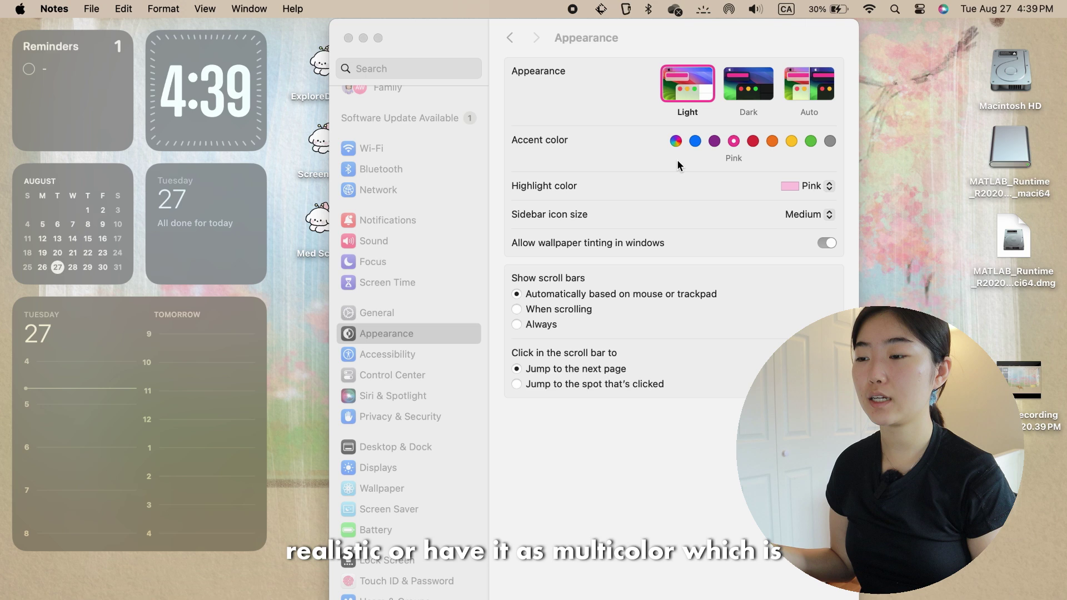
Switch the System Settings accent colour back to Multicolor
left_click(675, 139)
left_click(676, 139)
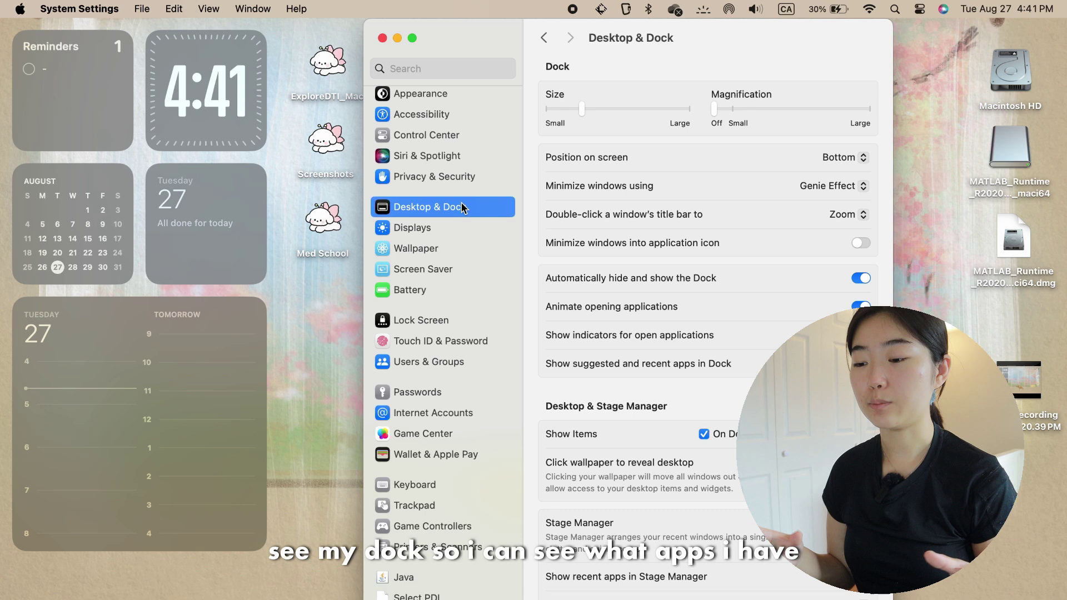
Turn off automatic hiding of the Dock so it stays visible at the bottom
key("alt+super+d")
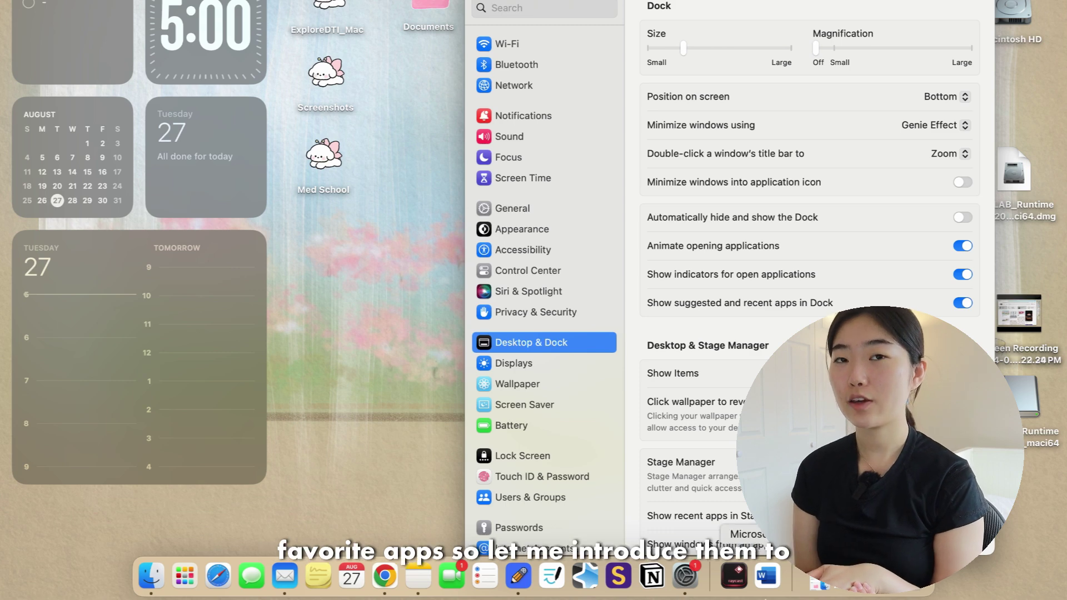
Launch Scrintal on the desk with the To do List, Report 1, Lifestyle meidince and Squash cards, then open Boards
left_click(620, 575)
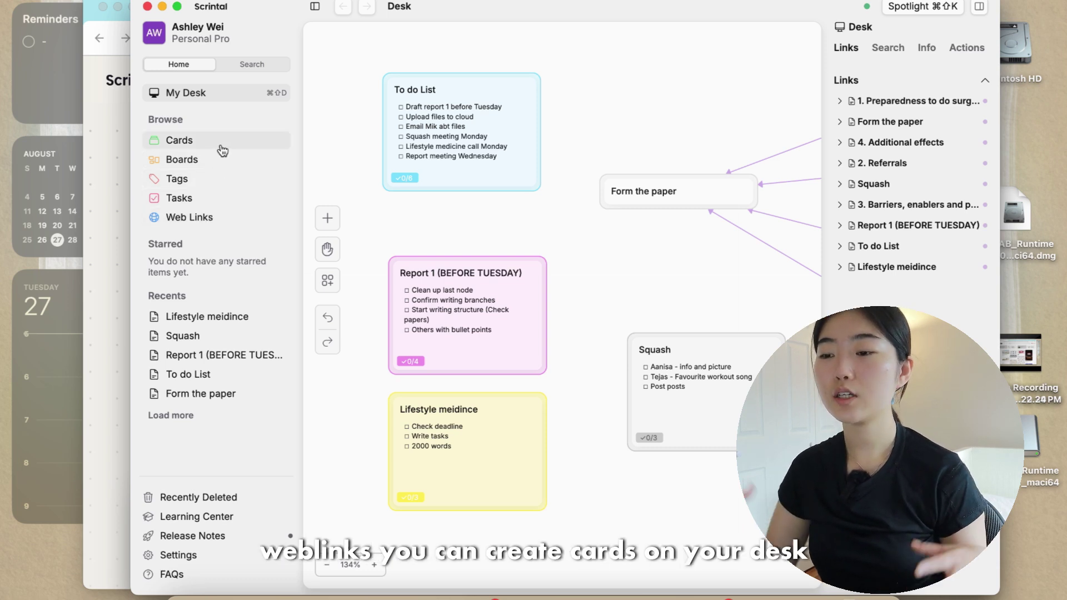
scroll(460, 94, "up", 3)
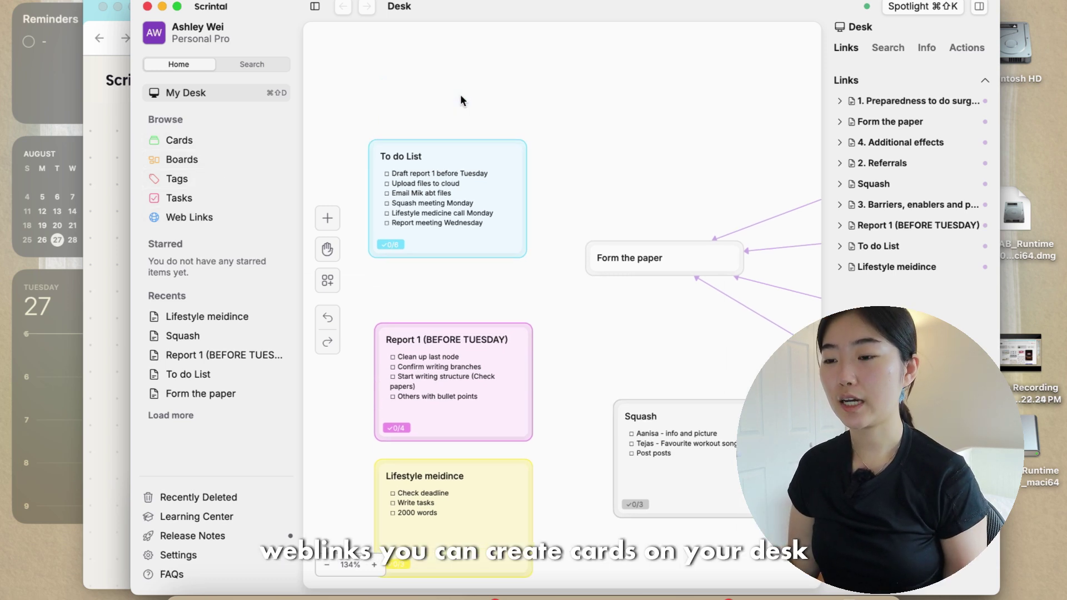
right_click(579, 78)
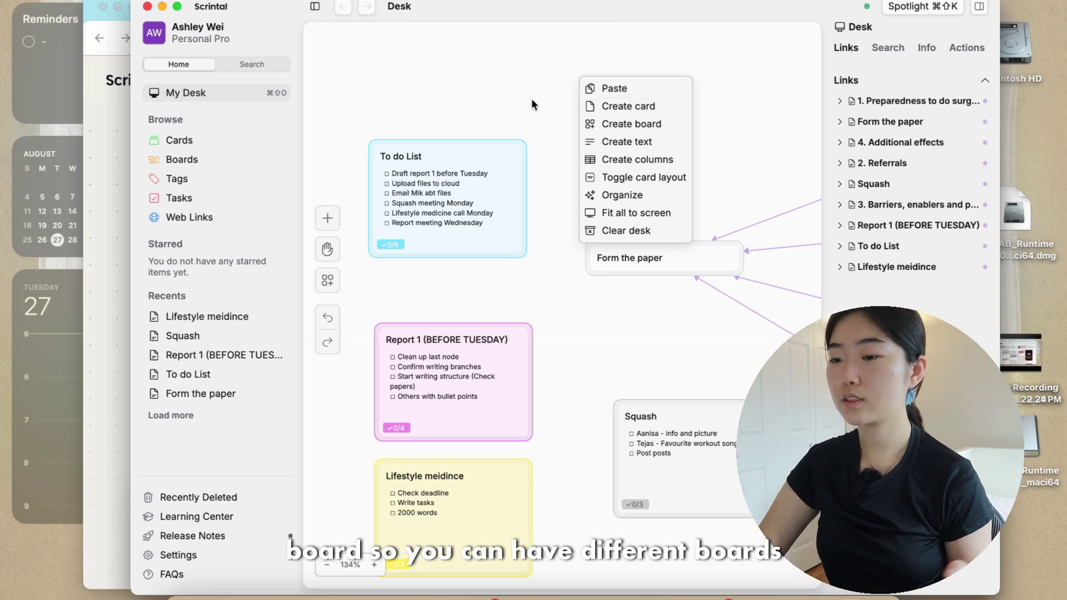
left_click(515, 87)
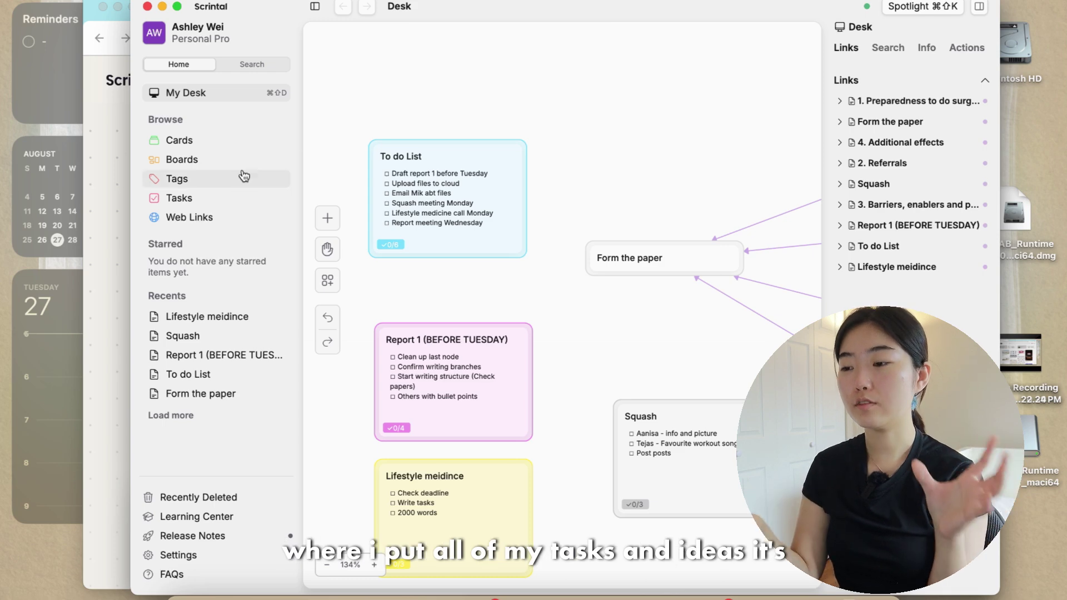
left_click(241, 165)
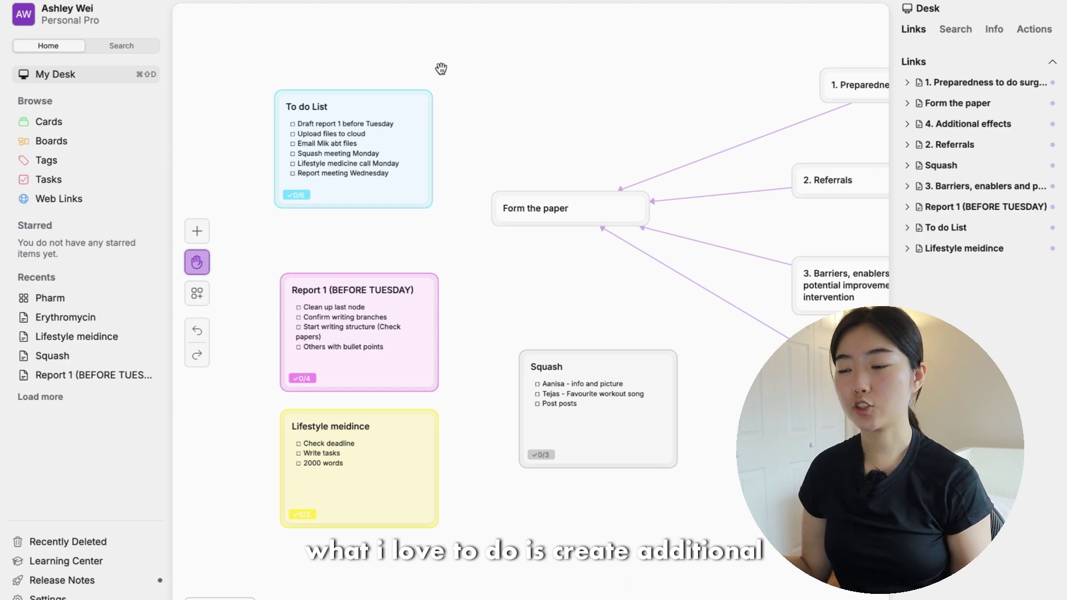
left_click_drag(441, 67, 345, 41)
scroll(531, 119, "up", 3)
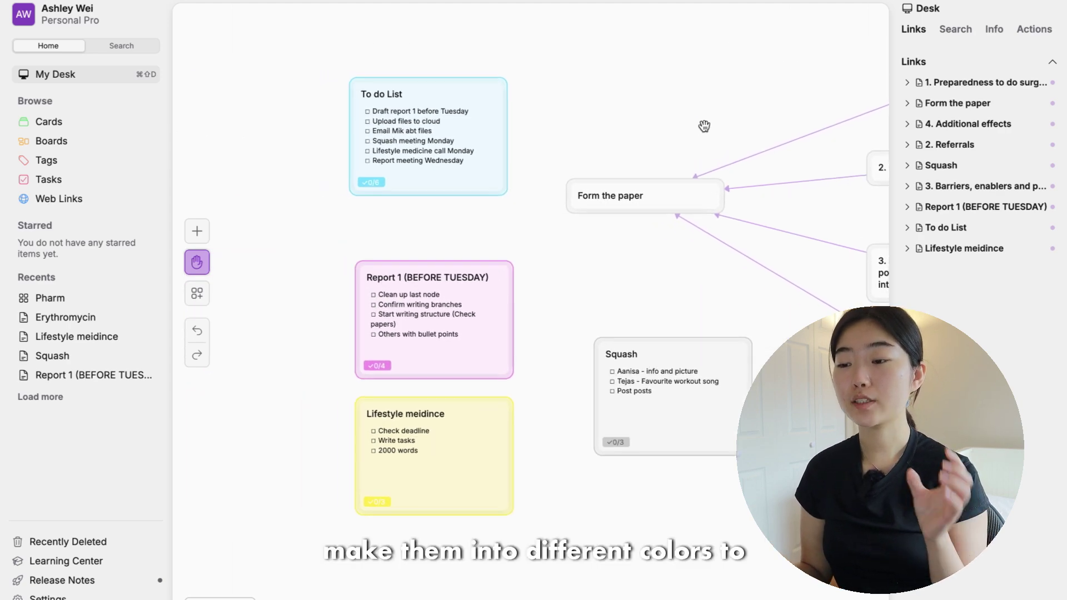
scroll(526, 128, "up", 3)
scroll(526, 130, "down", 5)
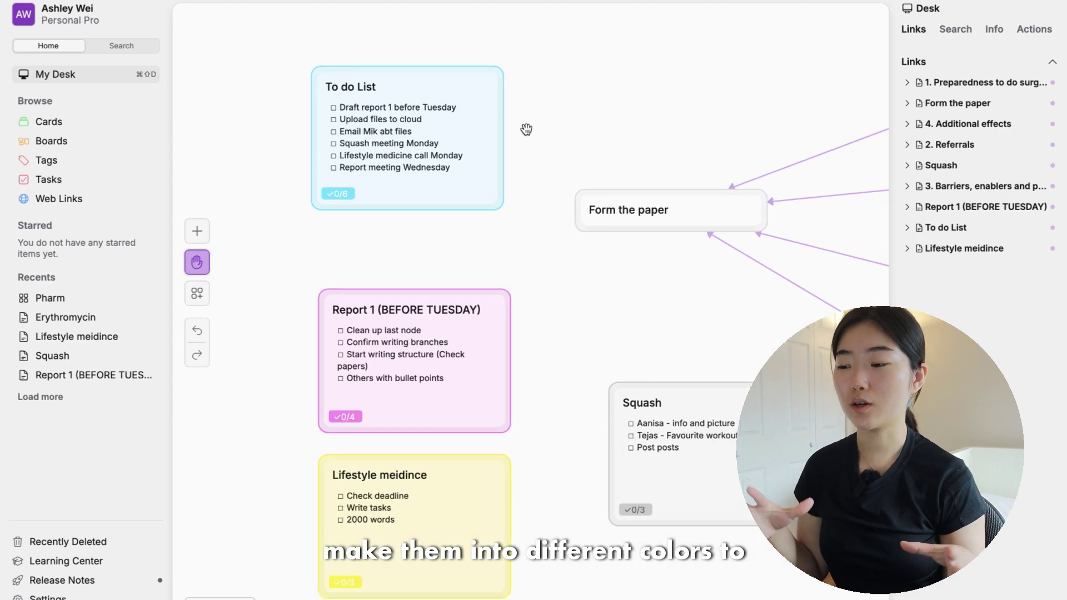
scroll(466, 143, "up", 3)
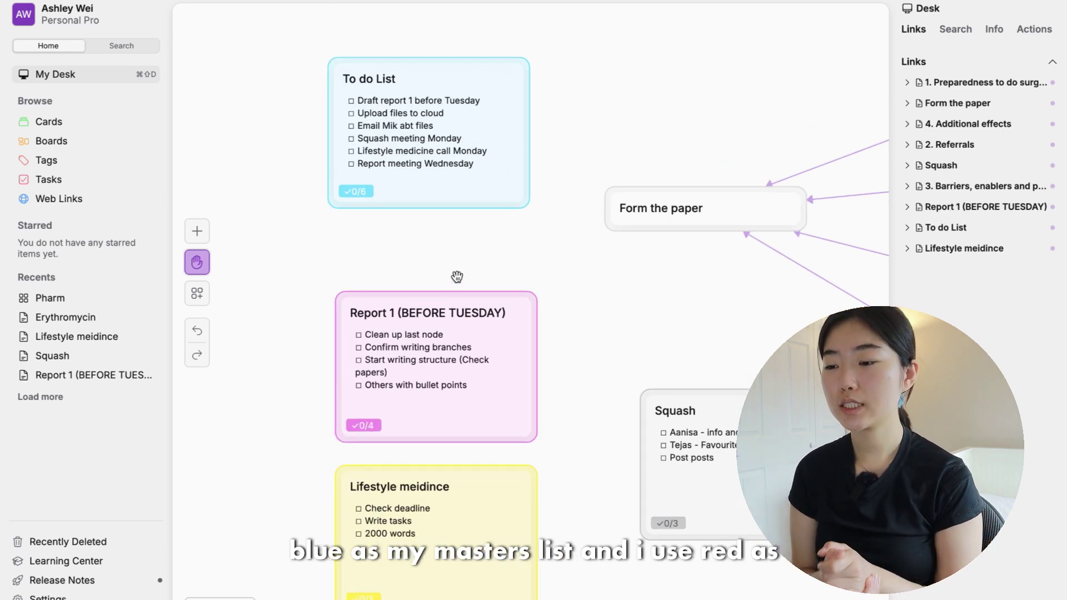
left_click_drag(457, 278, 402, 213)
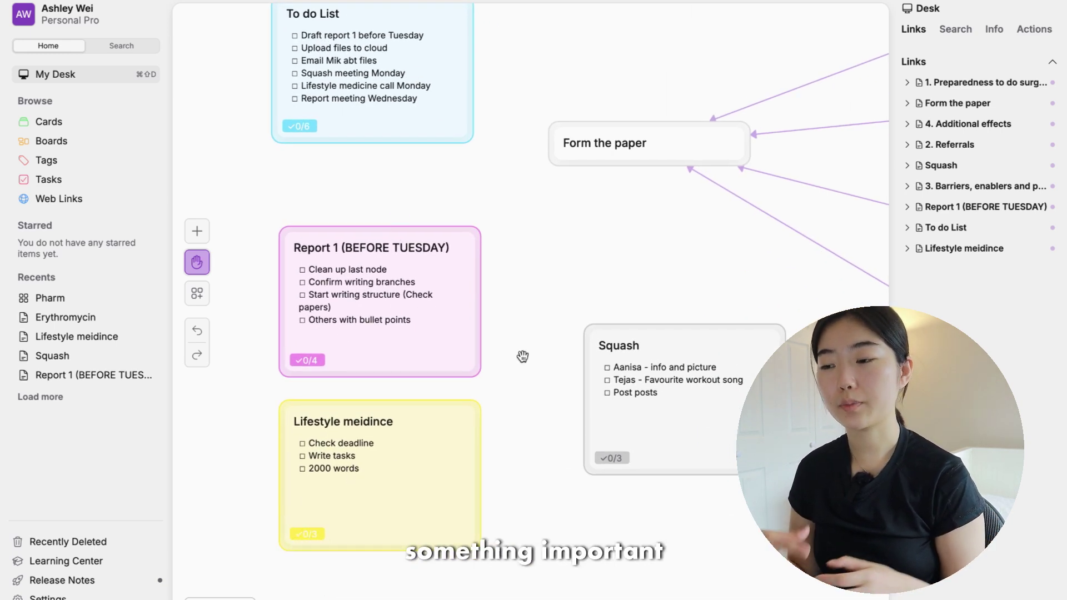
scroll(505, 350, "up", 2)
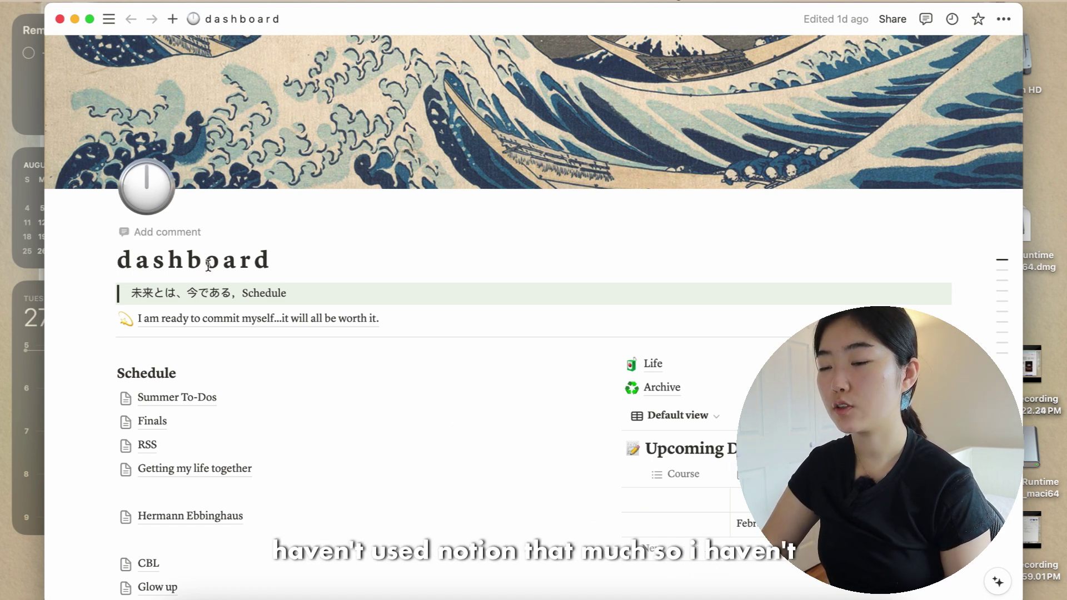
Peek at Notion's sidebar page list and scroll the dashboard's Schedule pages
mouse_move(110, 21)
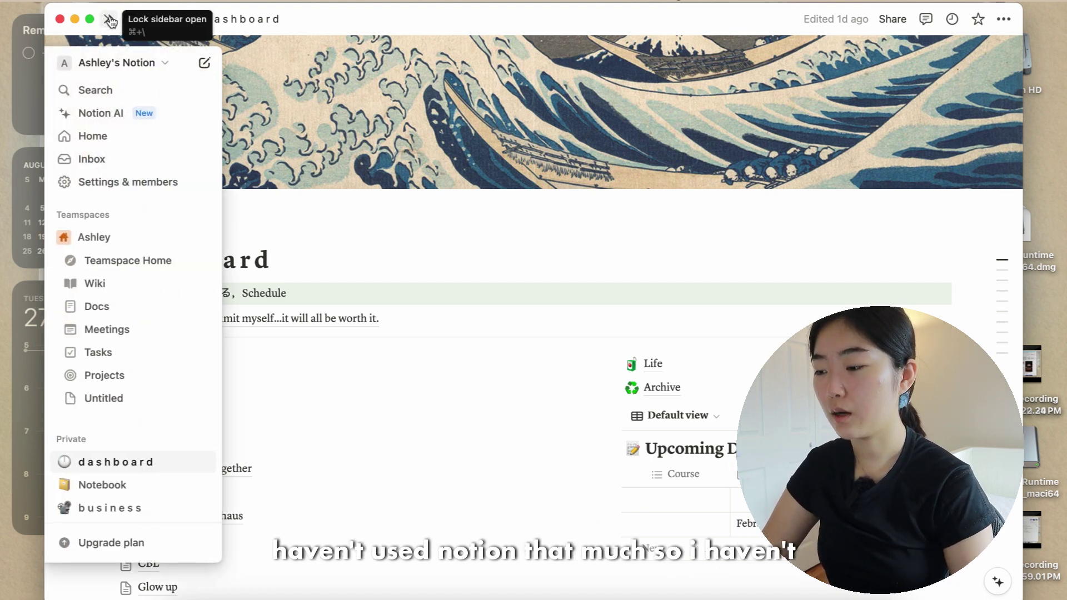
scroll(142, 236, "down", 2)
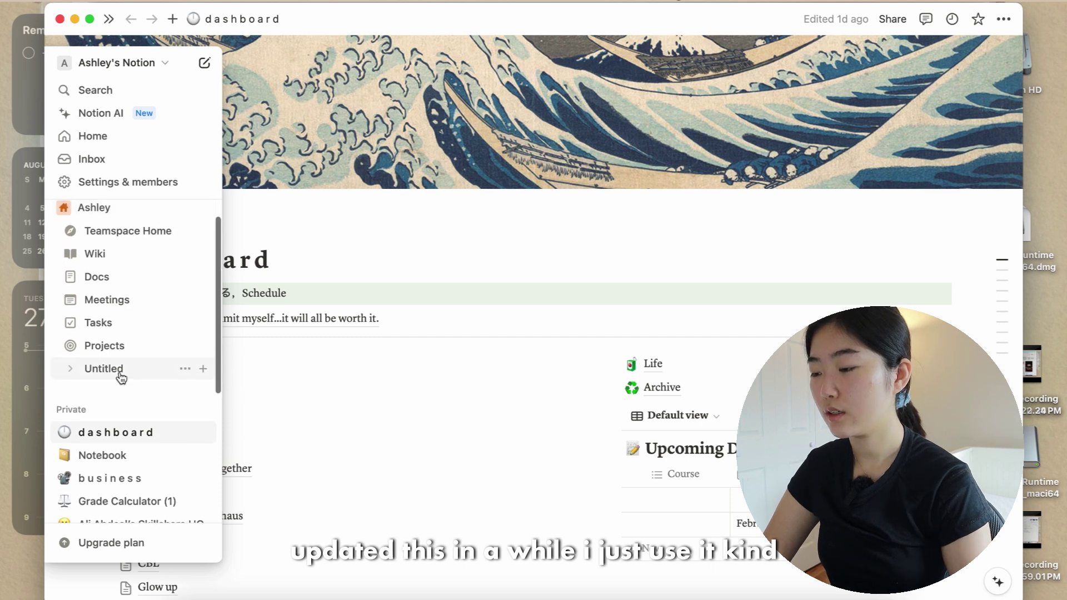
scroll(121, 378, "up", 2)
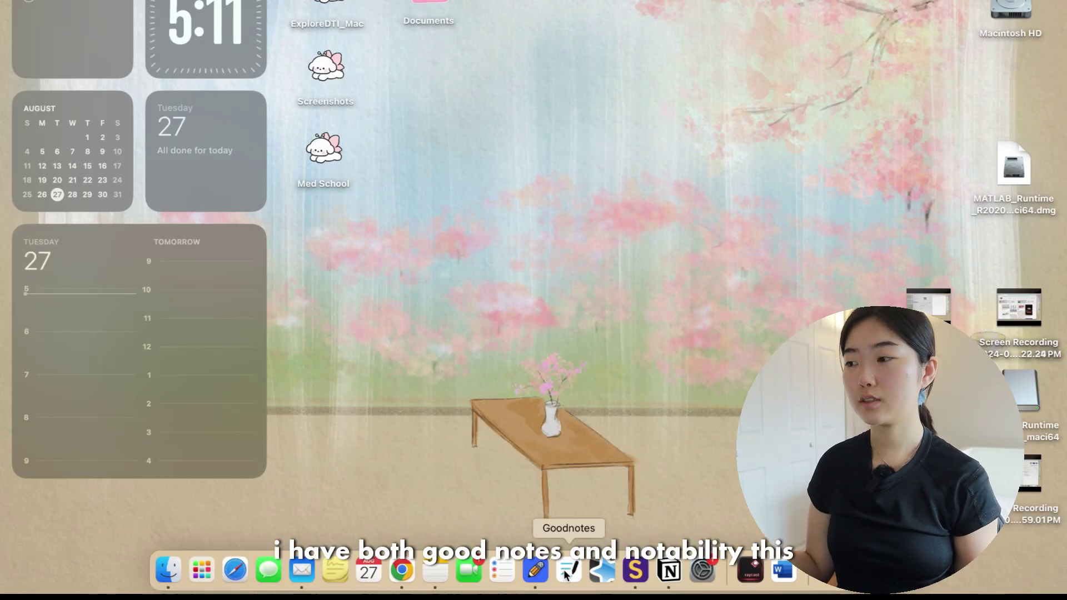
Launch GoodNotes and scroll through the area-between-curves calculus notes
left_click(565, 574)
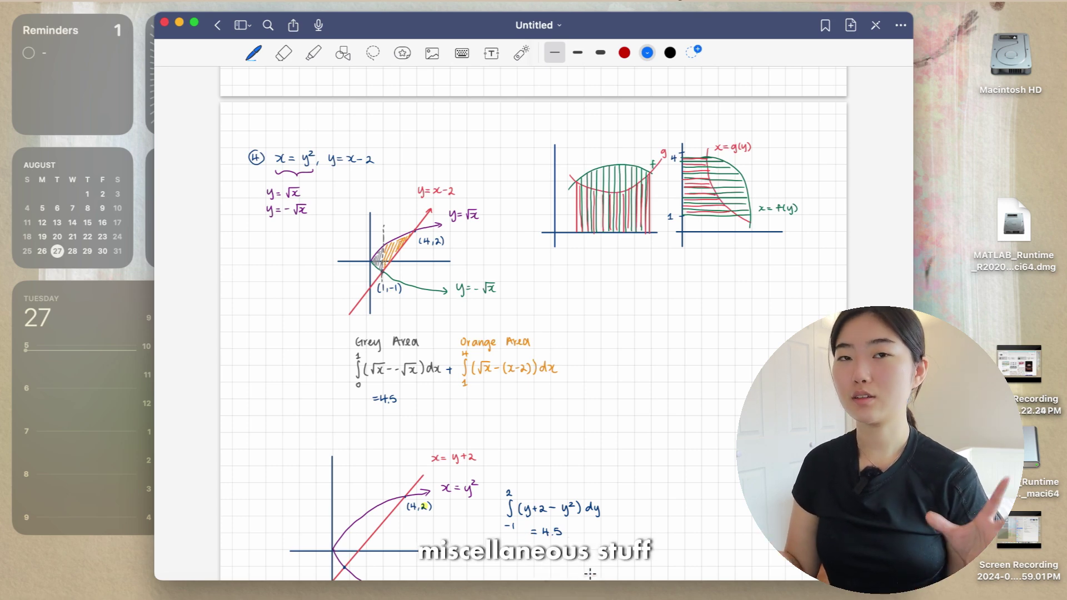
scroll(516, 448, "up", 2)
scroll(516, 448, "up", 10)
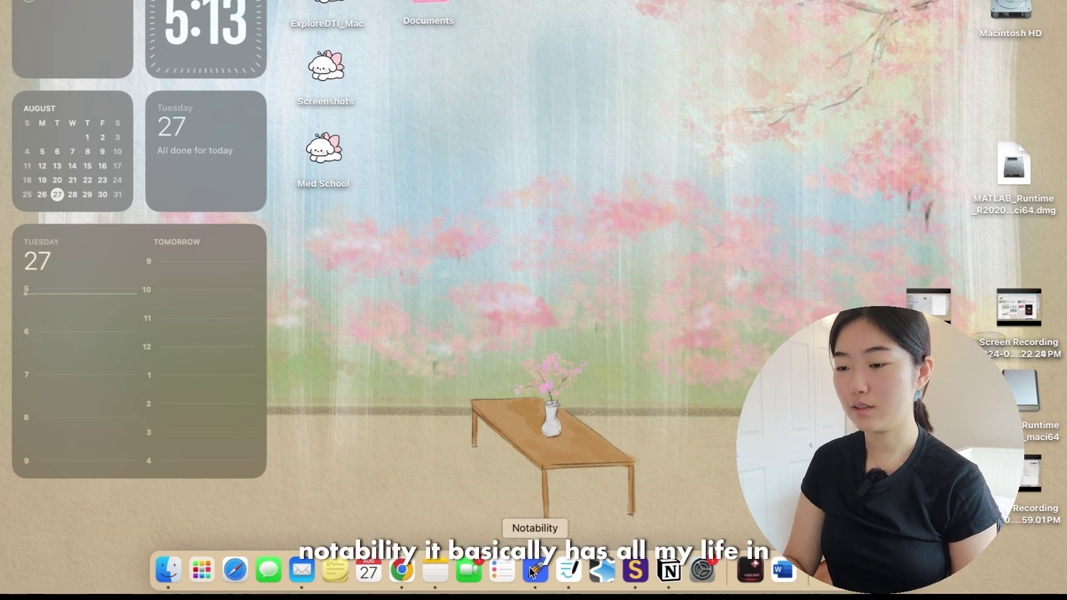
Launch Notability from the Dock
left_click(532, 571)
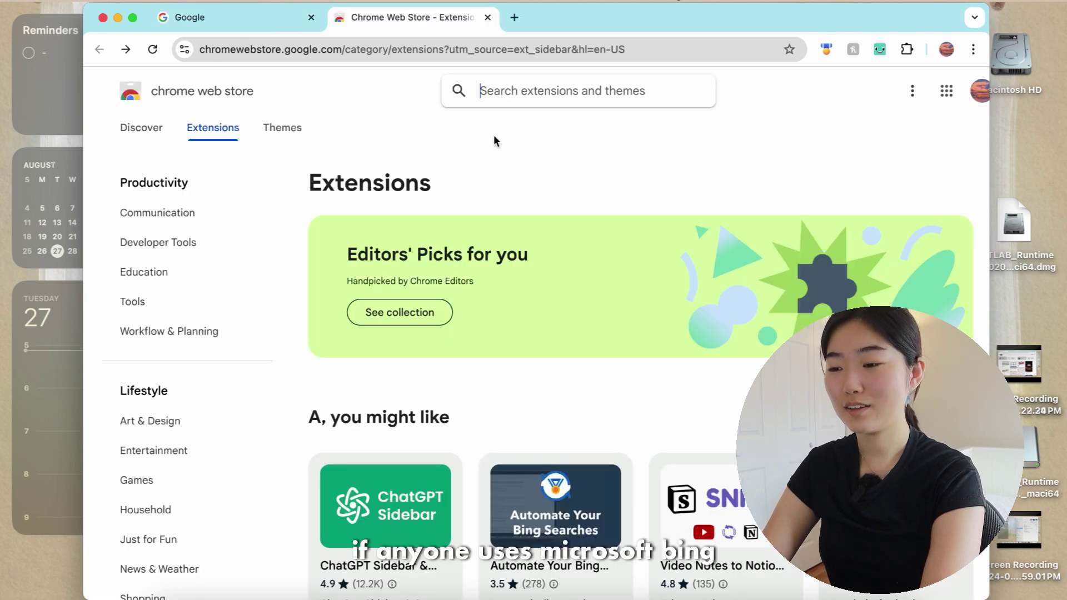
Open Custom Cursor for Chrome via a 'cur' search, then preview the gruvbox slate theme
type("cur")
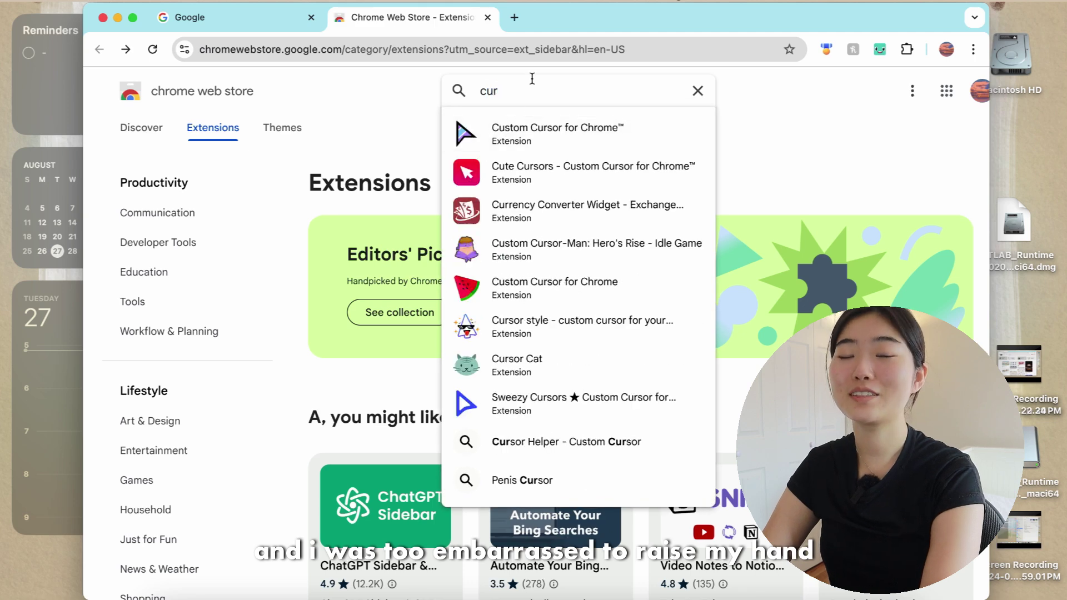
left_click(533, 132)
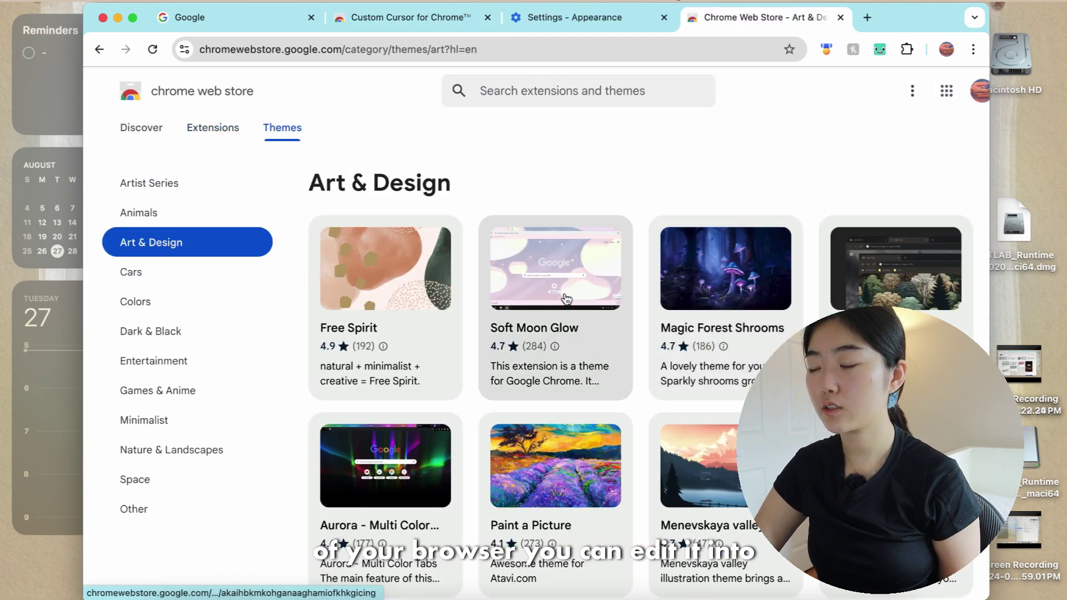
scroll(664, 347, "down", 2)
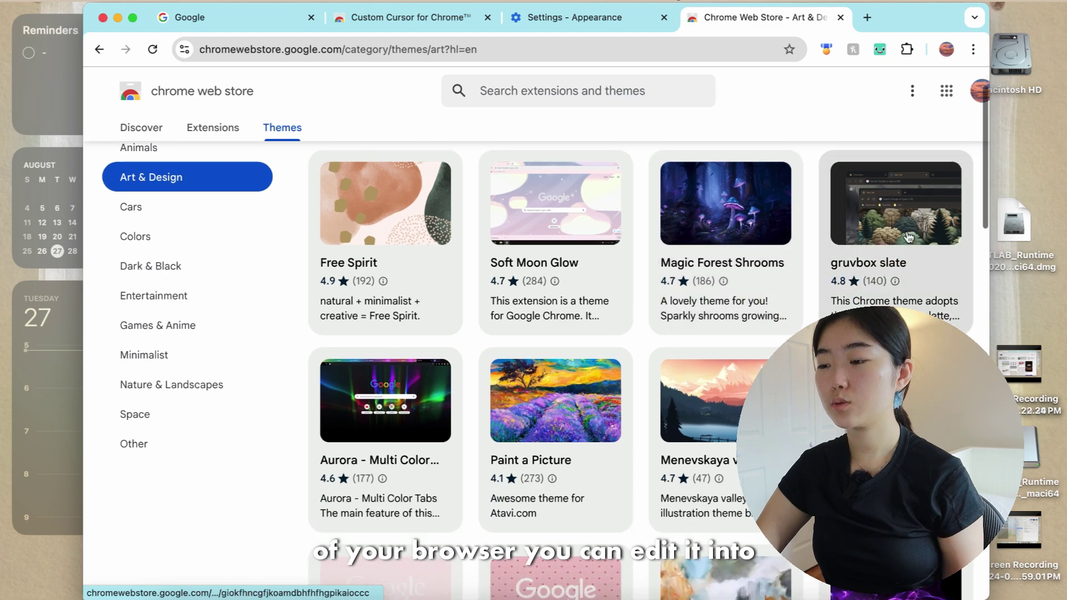
left_click(870, 230)
scroll(667, 311, "down", 3)
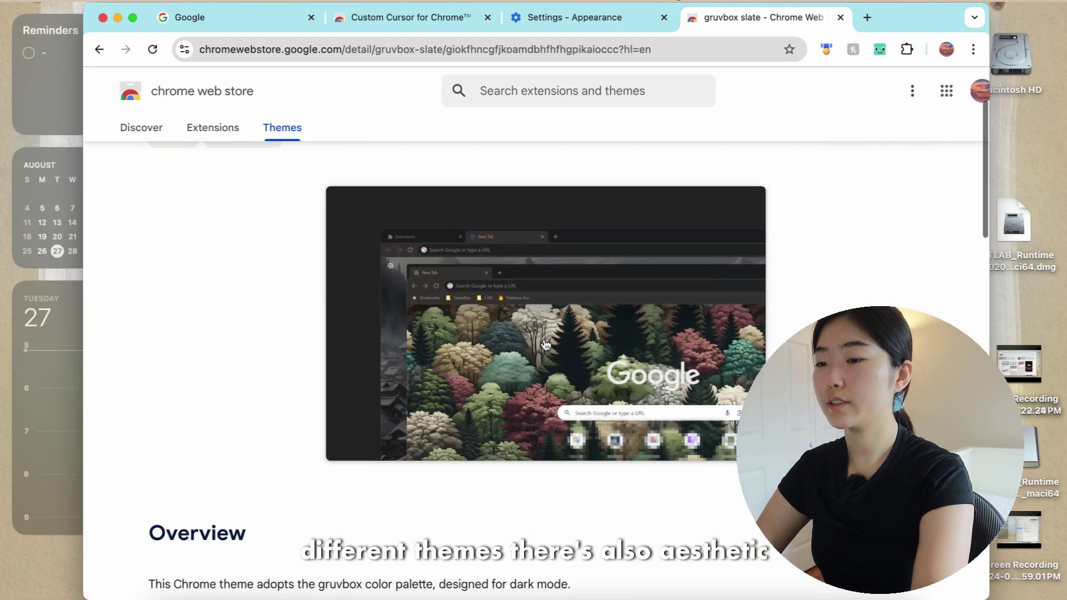
scroll(469, 418, "up", 1)
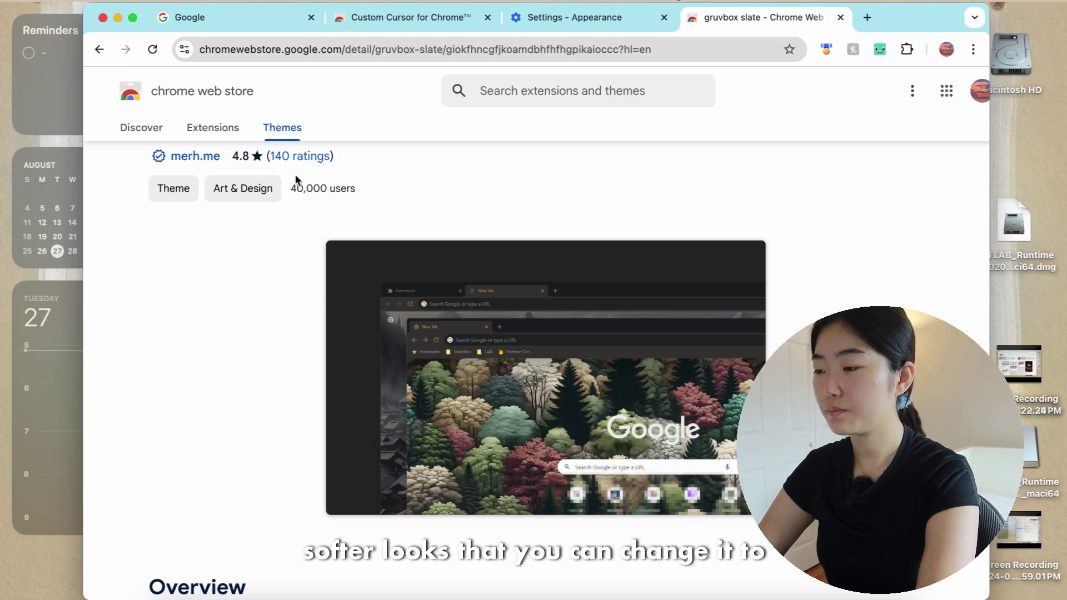
left_click(100, 49)
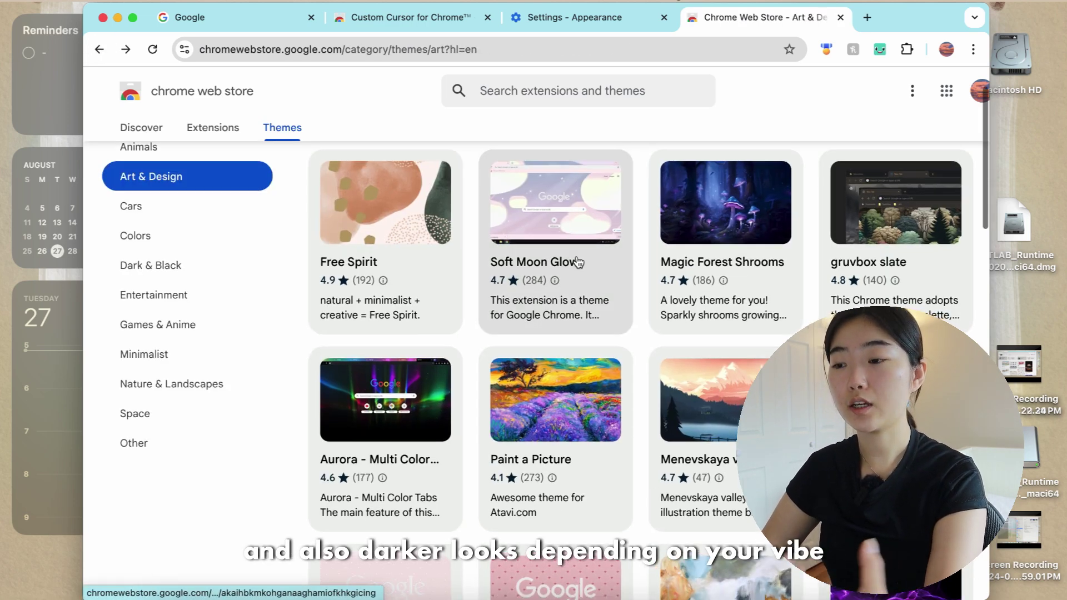